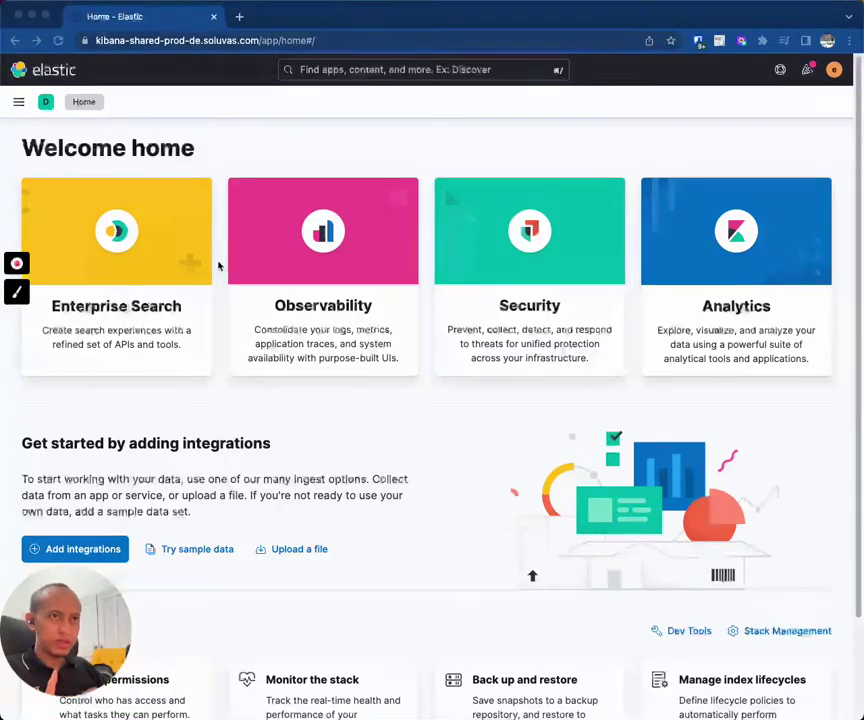
Focus the Kibana window and open the main navigation menu from the Home page.
{"action": "left_click", "coordinate": [108, 104]}
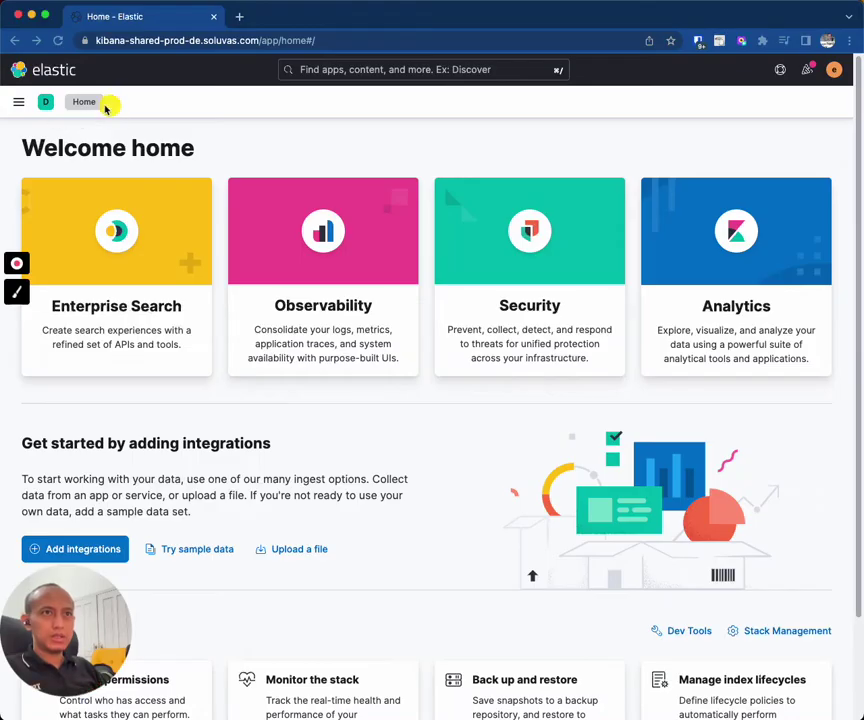
{"action": "left_click", "coordinate": [19, 102]}
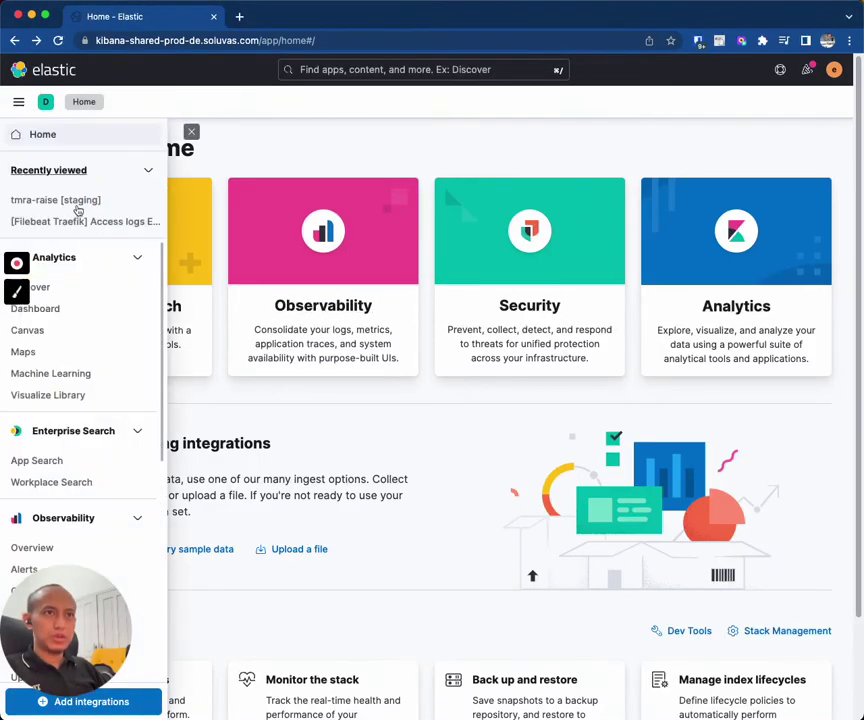
Go to Discover and browse the 5,769 log hits from the last 15 minutes.
{"action": "left_click", "coordinate": [58, 291]}
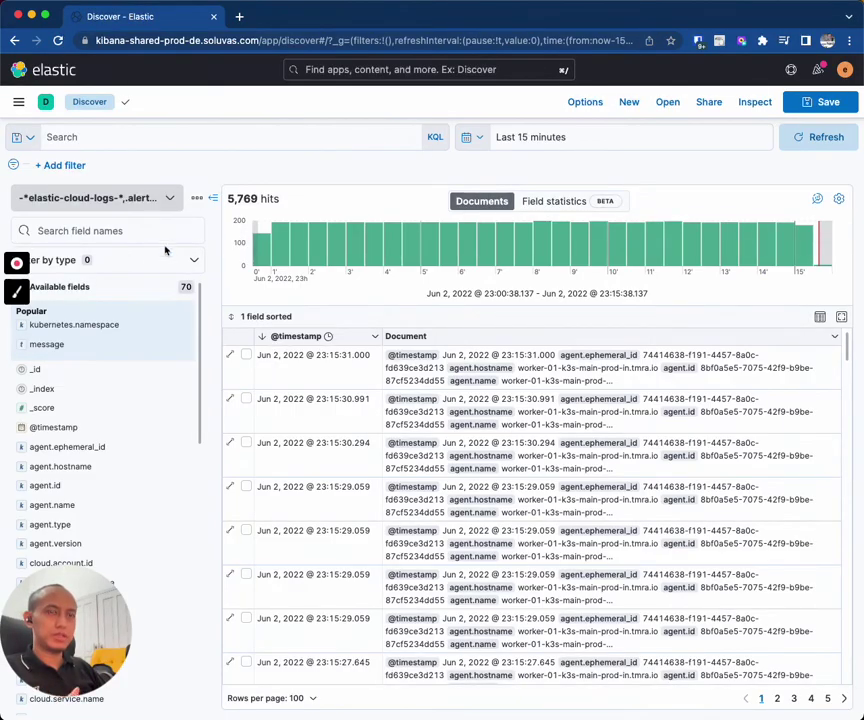
{"action": "scroll", "coordinate": [111, 472], "scroll_direction": "down", "scroll_amount": 1}
{"action": "scroll", "coordinate": [111, 472], "scroll_direction": "down", "scroll_amount": 5}
{"action": "scroll", "coordinate": [110, 469], "scroll_direction": "up", "scroll_amount": 5}
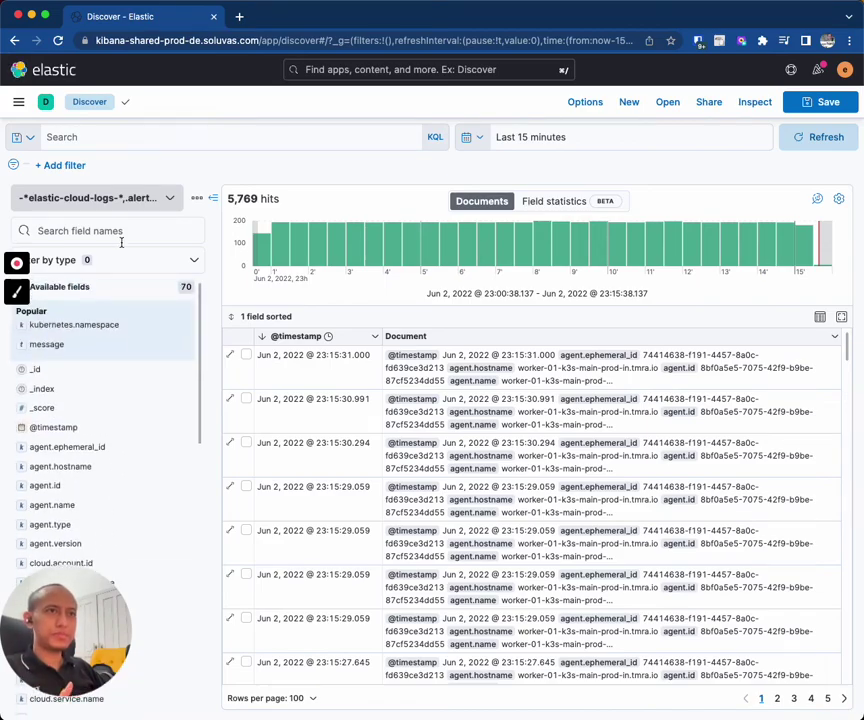
Add a filter kubernetes.deployment.name is tmra-raise, narrowing results to 1,424 hits.
{"action": "left_click", "coordinate": [74, 169]}
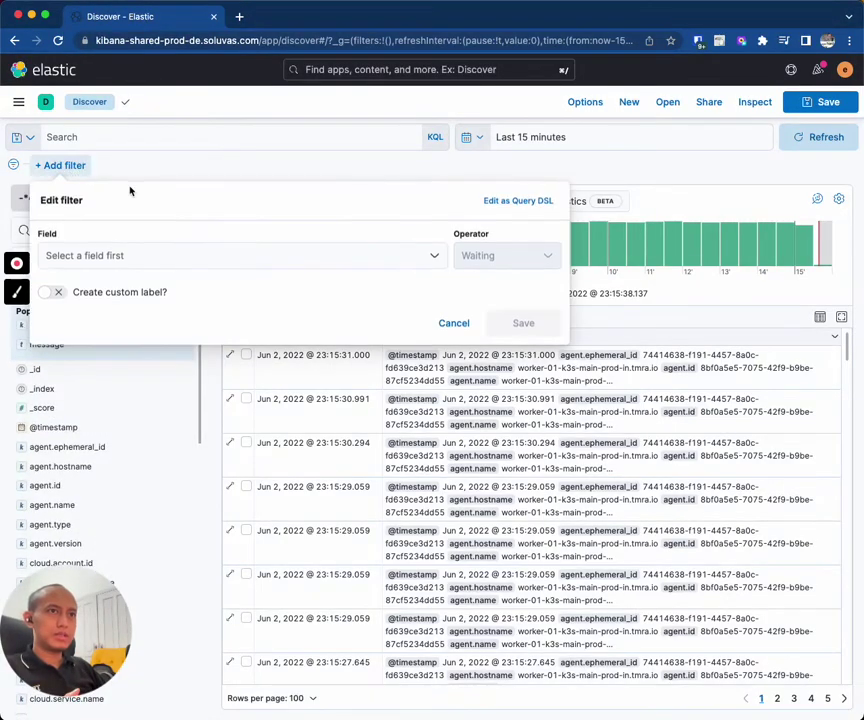
{"action": "left_click", "coordinate": [116, 252]}
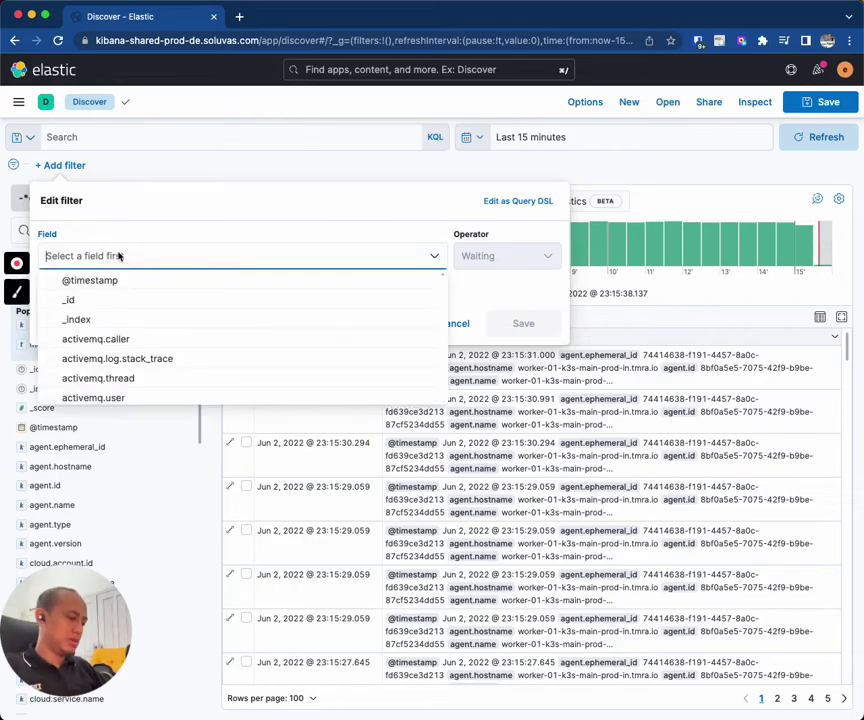
{"action": "type", "text": "deploymen"}
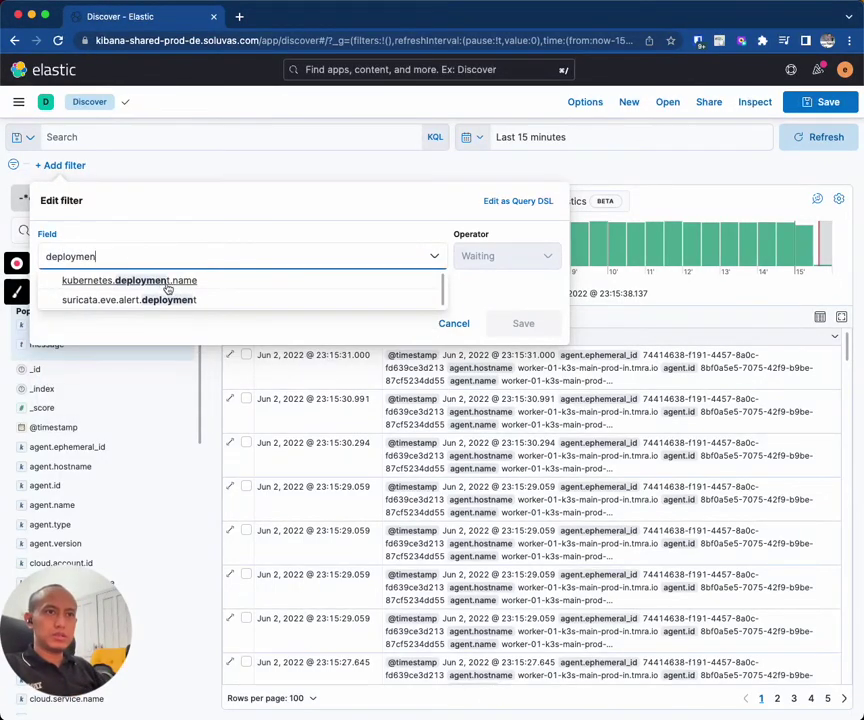
{"action": "left_click", "coordinate": [165, 282]}
{"action": "left_click", "coordinate": [494, 260]}
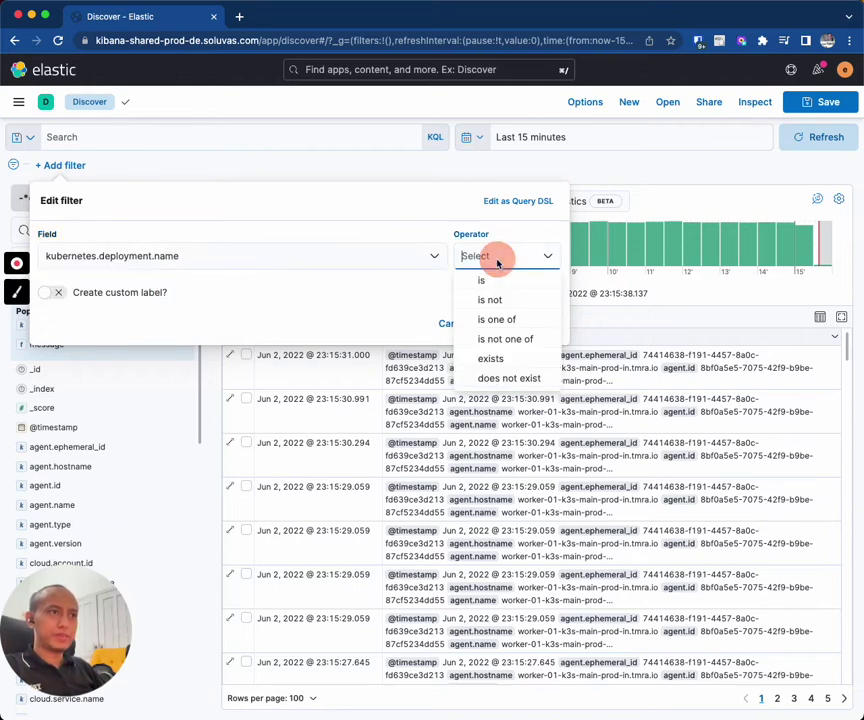
{"action": "left_click", "coordinate": [463, 281]}
{"action": "left_click", "coordinate": [265, 306]}
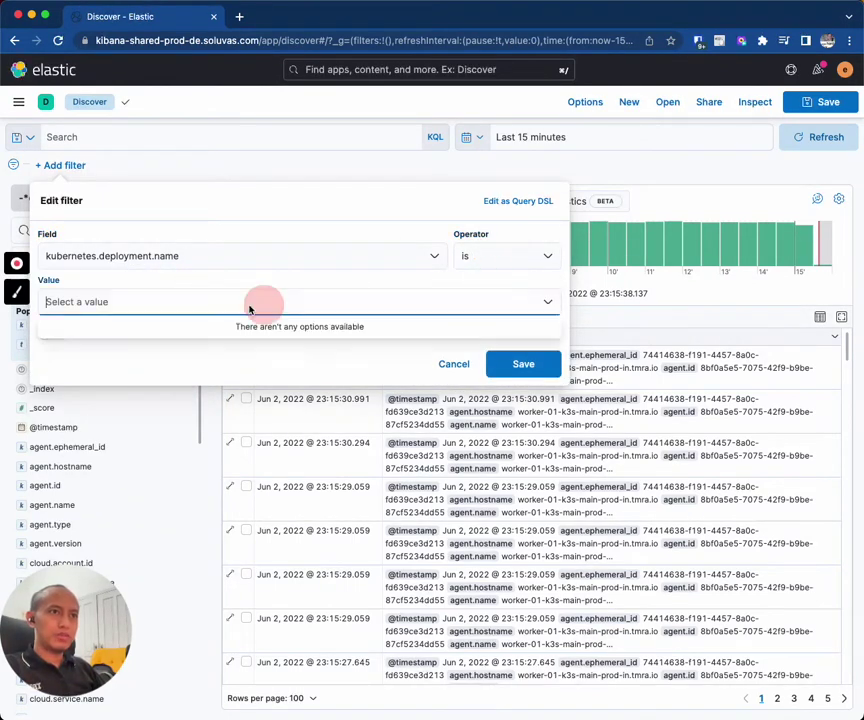
{"action": "type", "text": "tmra-raise"}
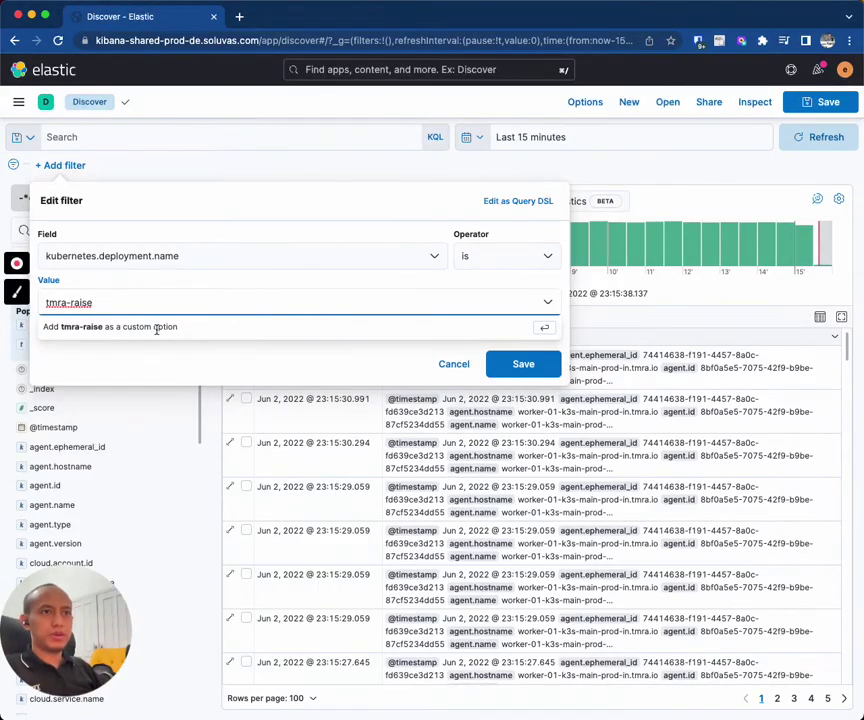
{"action": "left_click", "coordinate": [118, 327]}
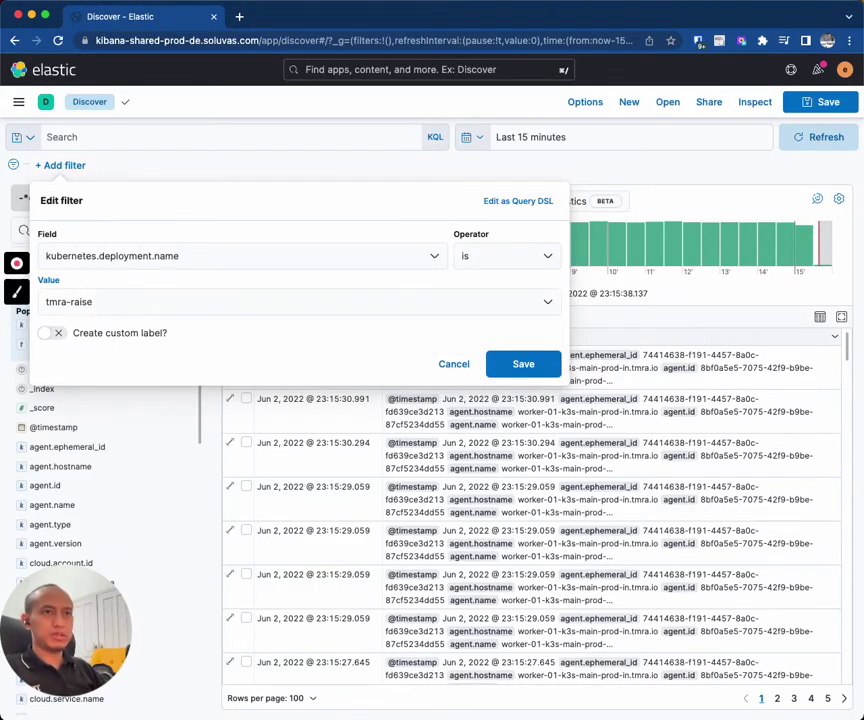
{"action": "left_click", "coordinate": [518, 367]}
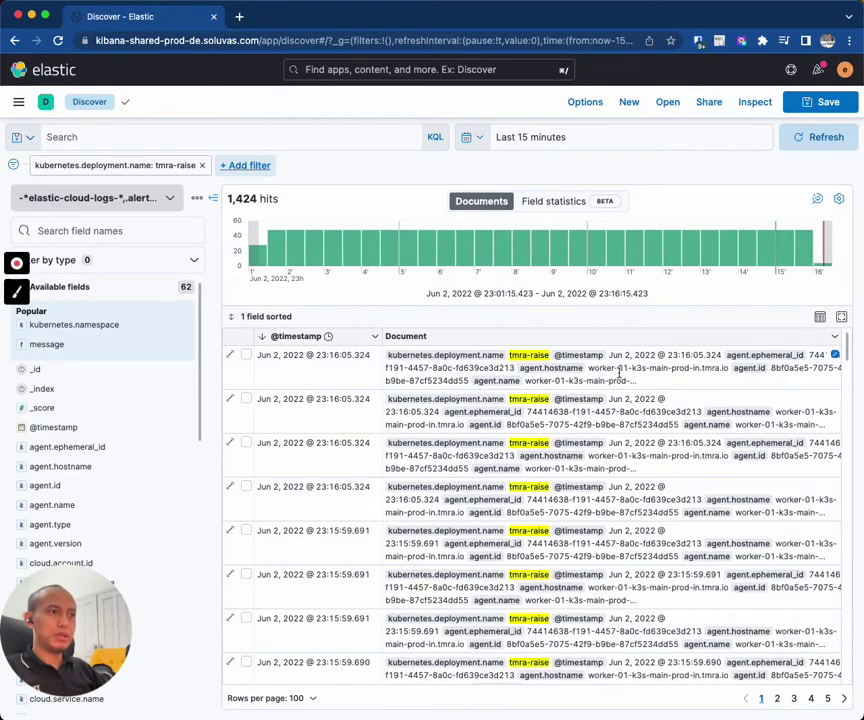
{"action": "scroll", "coordinate": [576, 449], "scroll_direction": "down", "scroll_amount": 5}
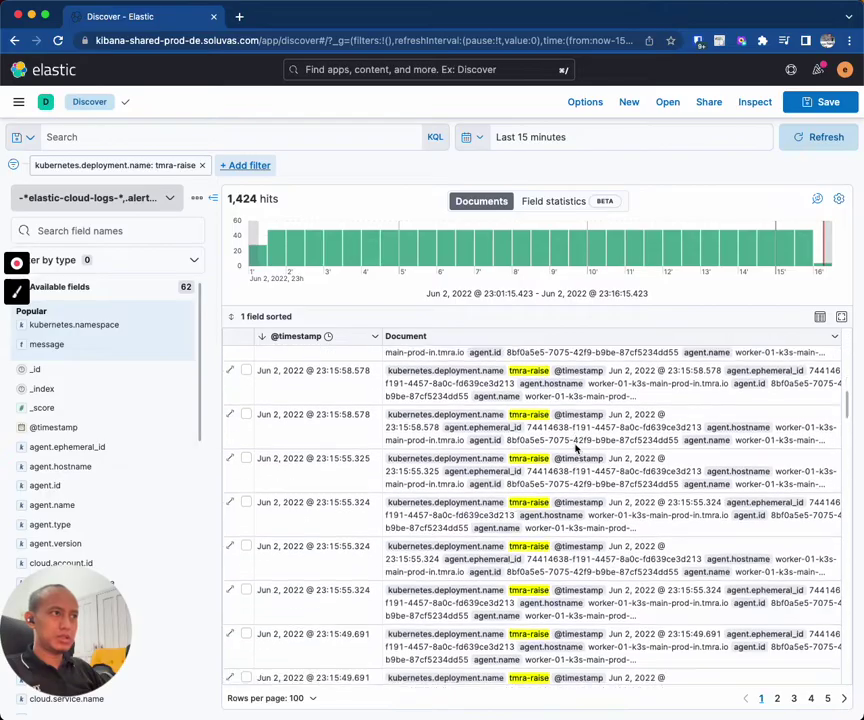
{"action": "scroll", "coordinate": [576, 449], "scroll_direction": "up", "scroll_amount": 2}
{"action": "scroll", "coordinate": [576, 449], "scroll_direction": "up", "scroll_amount": 3}
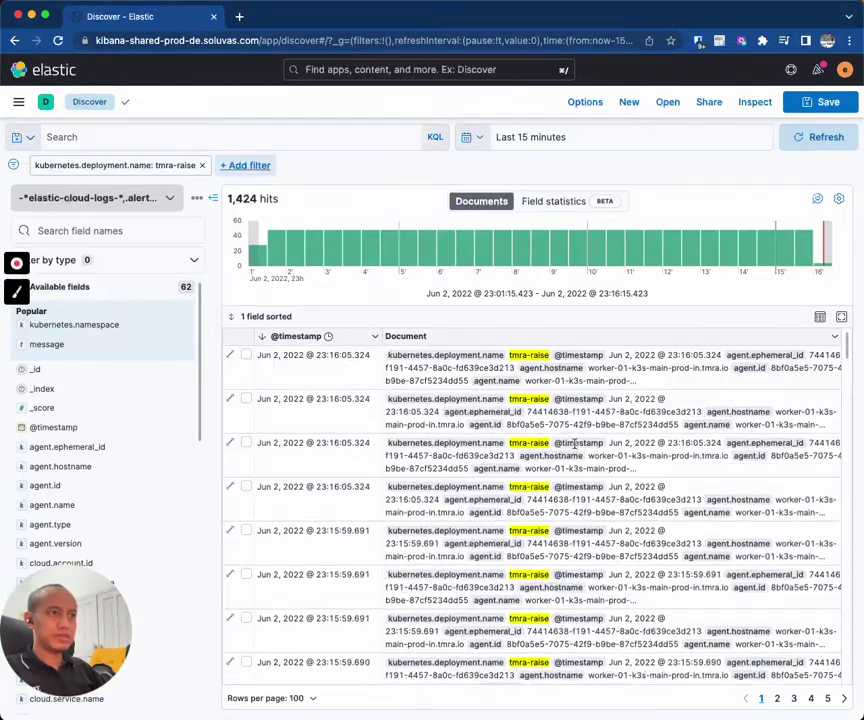
{"action": "left_click", "coordinate": [230, 357]}
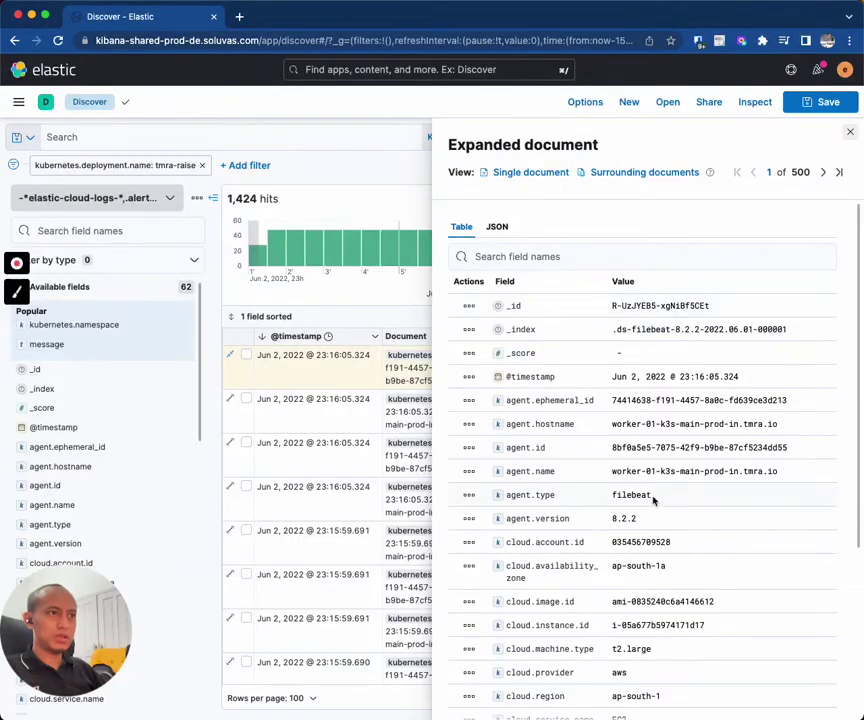
{"action": "scroll", "coordinate": [676, 467], "scroll_direction": "down", "scroll_amount": 5}
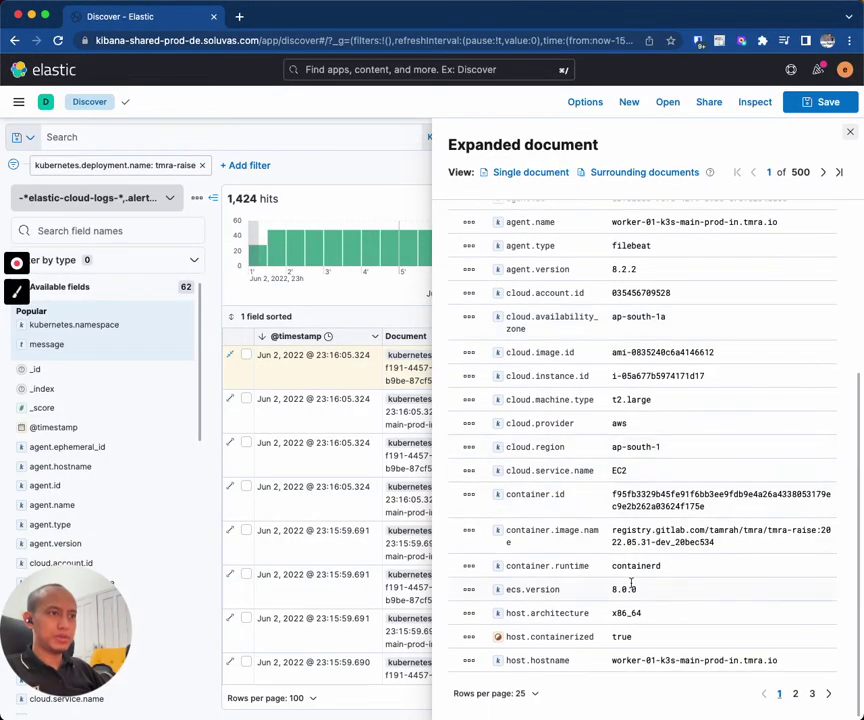
{"action": "scroll", "coordinate": [664, 371], "scroll_direction": "up", "scroll_amount": 5}
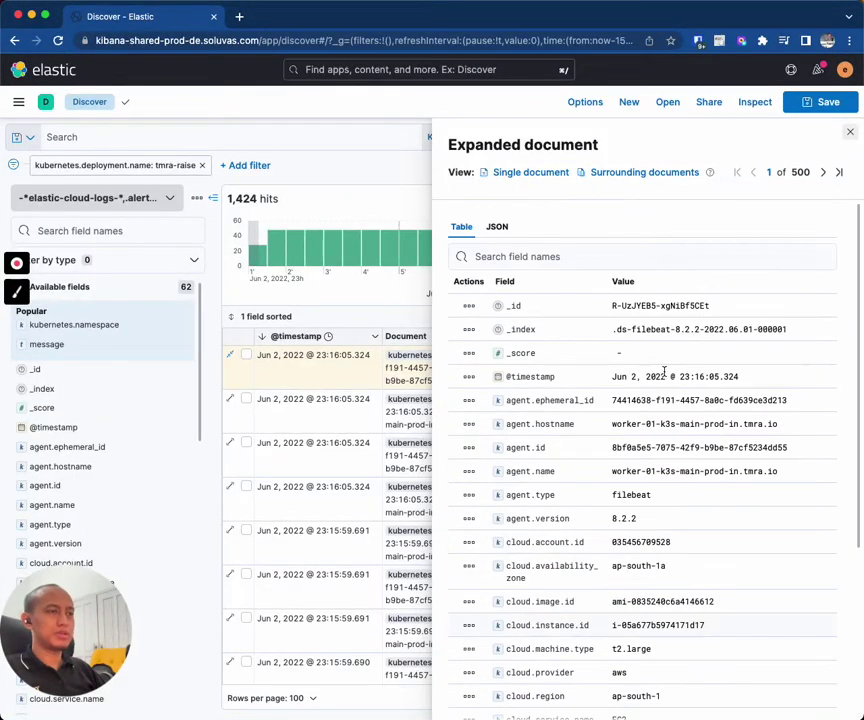
{"action": "left_click", "coordinate": [849, 134]}
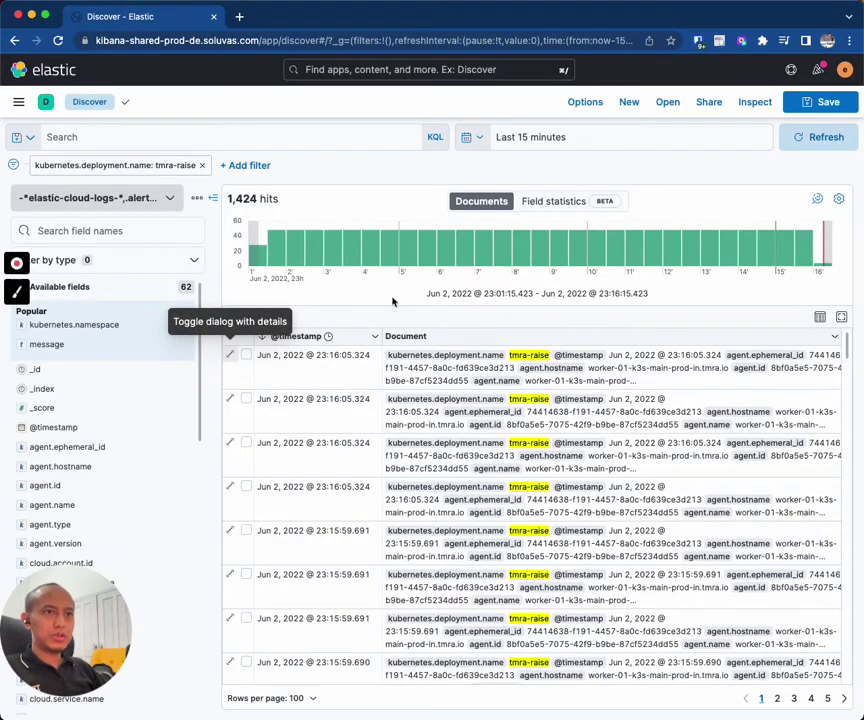
Add the message field as a column in the Discover table.
{"action": "scroll", "coordinate": [150, 460], "scroll_direction": "down", "scroll_amount": 5}
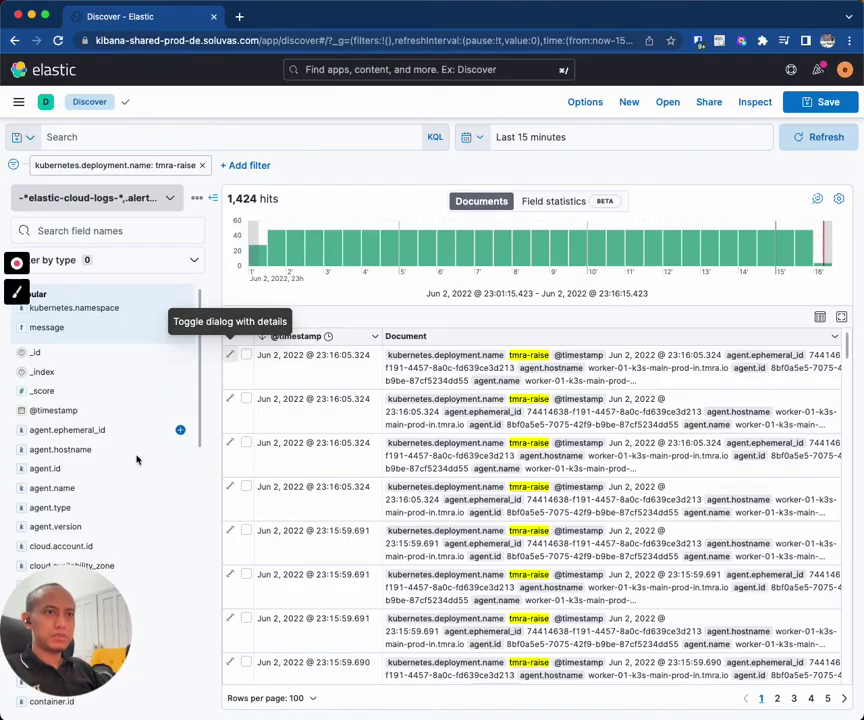
{"action": "scroll", "coordinate": [142, 476], "scroll_direction": "up", "scroll_amount": 5}
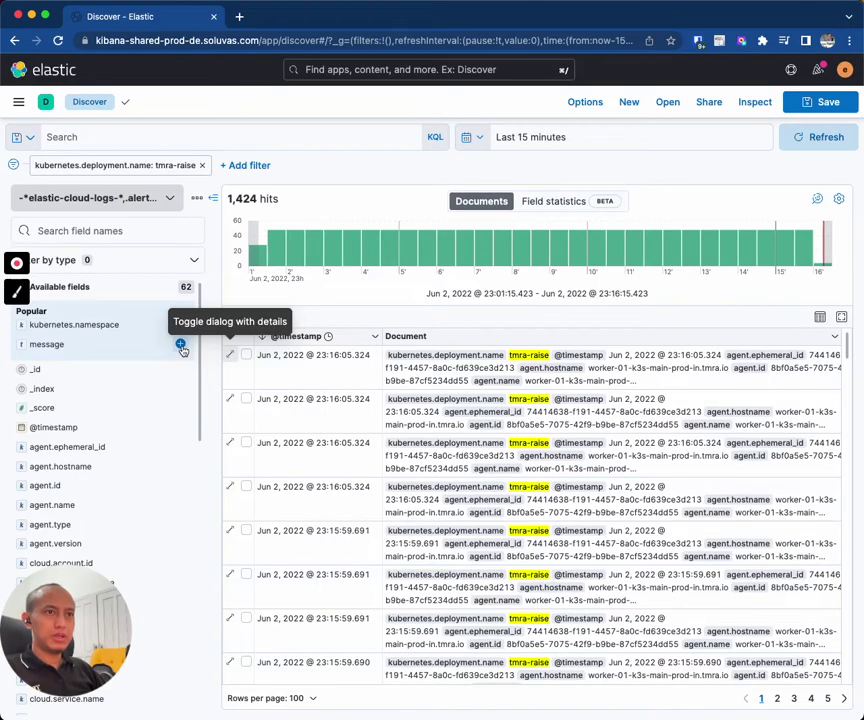
{"action": "left_click", "coordinate": [180, 344]}
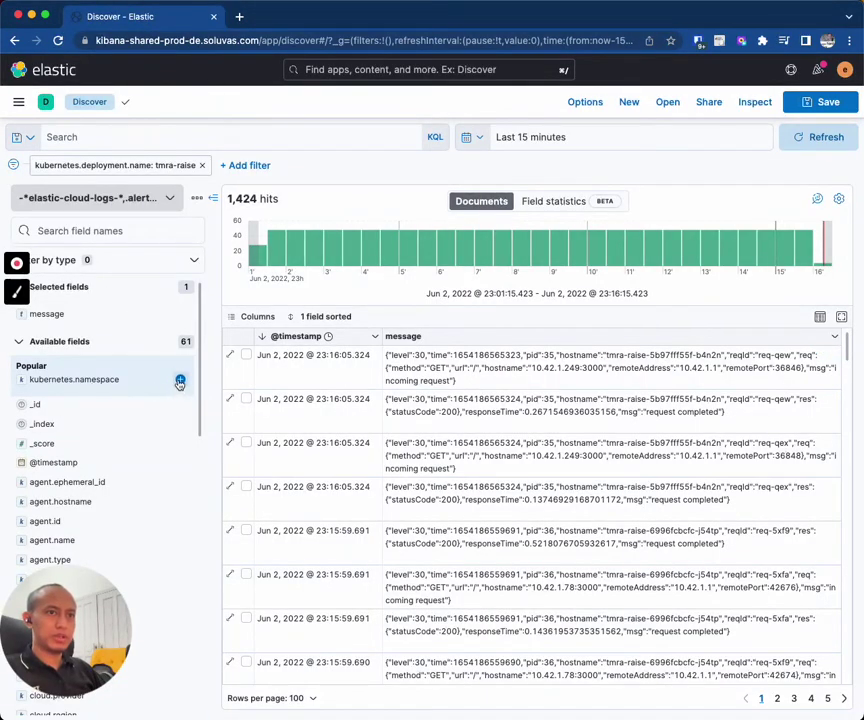
Add a kubernetes.namespace column, widen the message column, and scroll through the logs.
{"action": "left_click", "coordinate": [178, 383]}
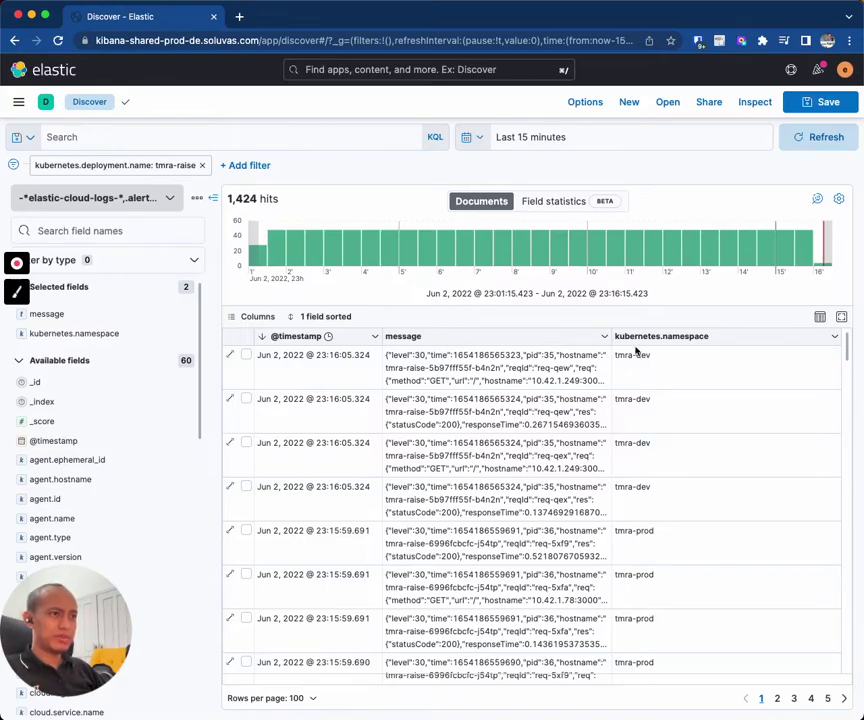
{"action": "left_click_drag", "start_coordinate": [608, 338], "coordinate": [757, 338]}
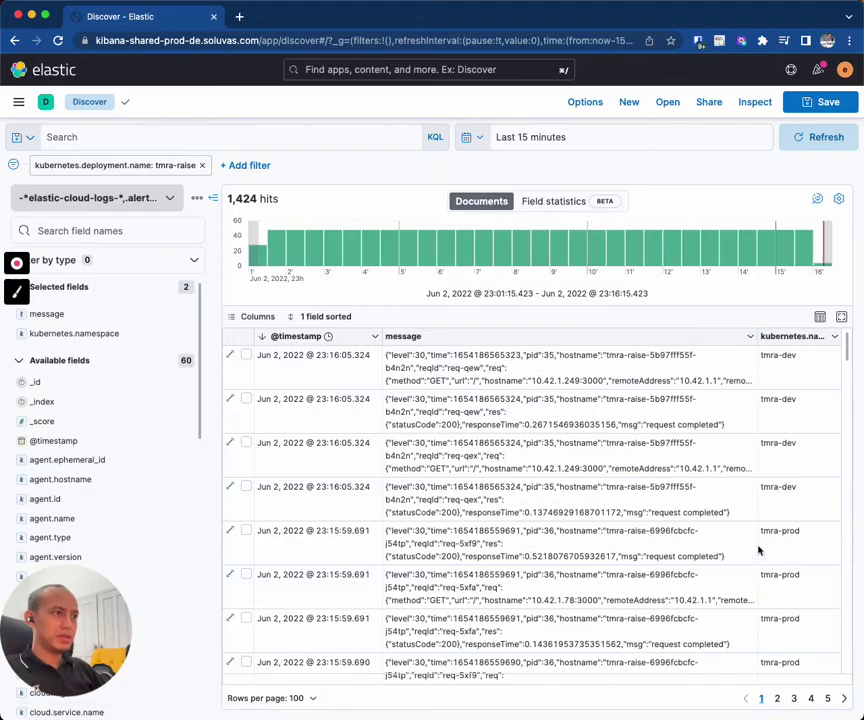
{"action": "scroll", "coordinate": [783, 594], "scroll_direction": "down", "scroll_amount": 5}
{"action": "scroll", "coordinate": [783, 594], "scroll_direction": "down", "scroll_amount": 3}
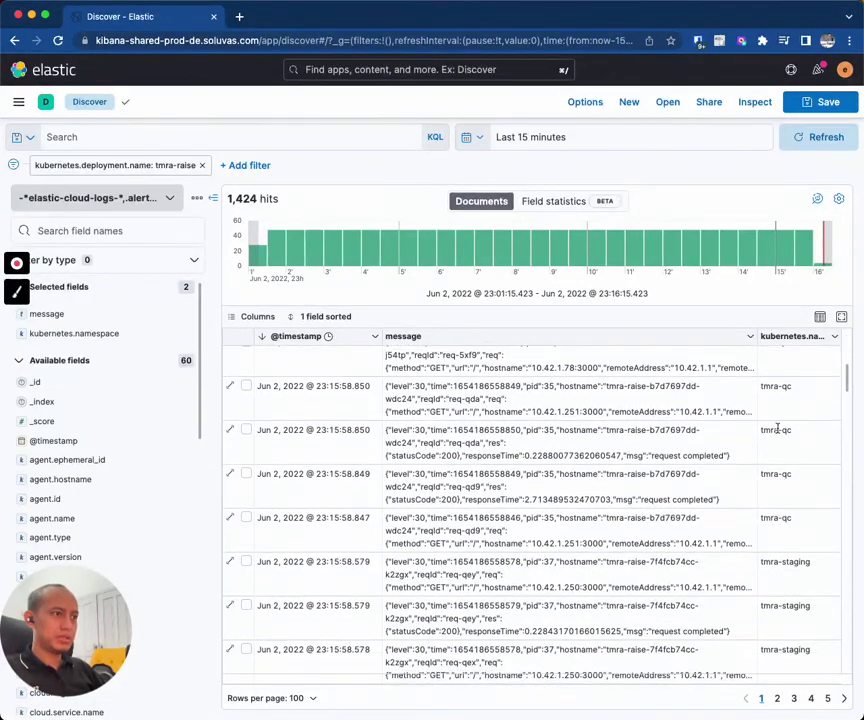
{"action": "scroll", "coordinate": [783, 450], "scroll_direction": "down", "scroll_amount": 3}
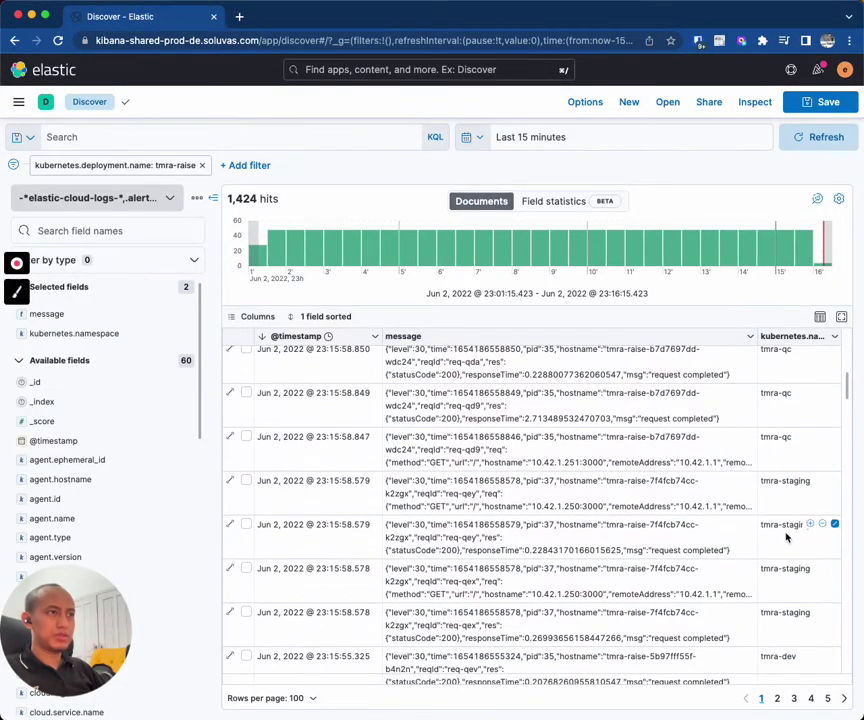
{"action": "scroll", "coordinate": [786, 538], "scroll_direction": "down", "scroll_amount": 2}
{"action": "scroll", "coordinate": [786, 538], "scroll_direction": "down", "scroll_amount": 3}
{"action": "scroll", "coordinate": [786, 538], "scroll_direction": "up", "scroll_amount": 1}
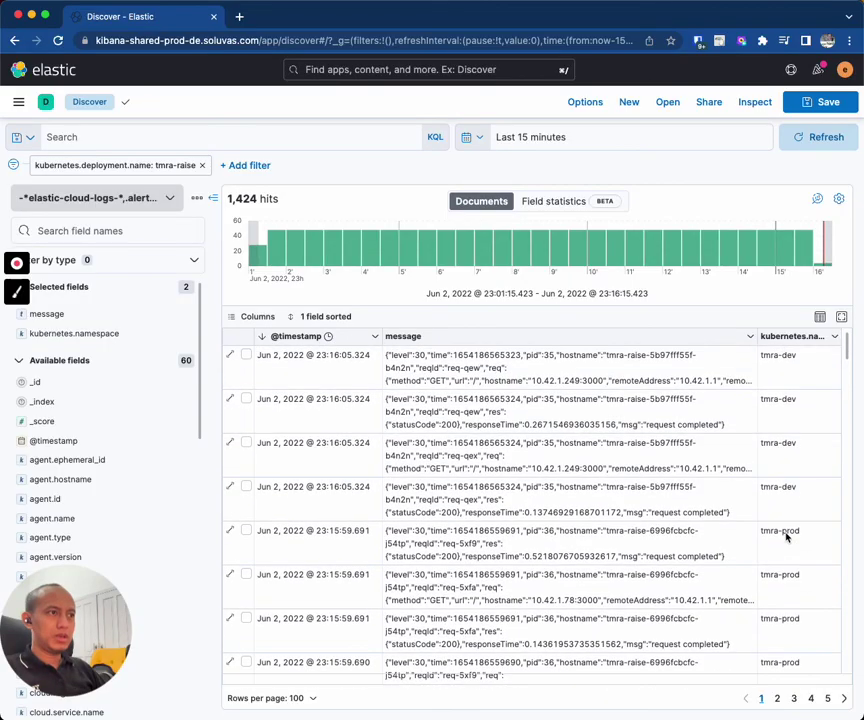
{"action": "left_click", "coordinate": [479, 140]}
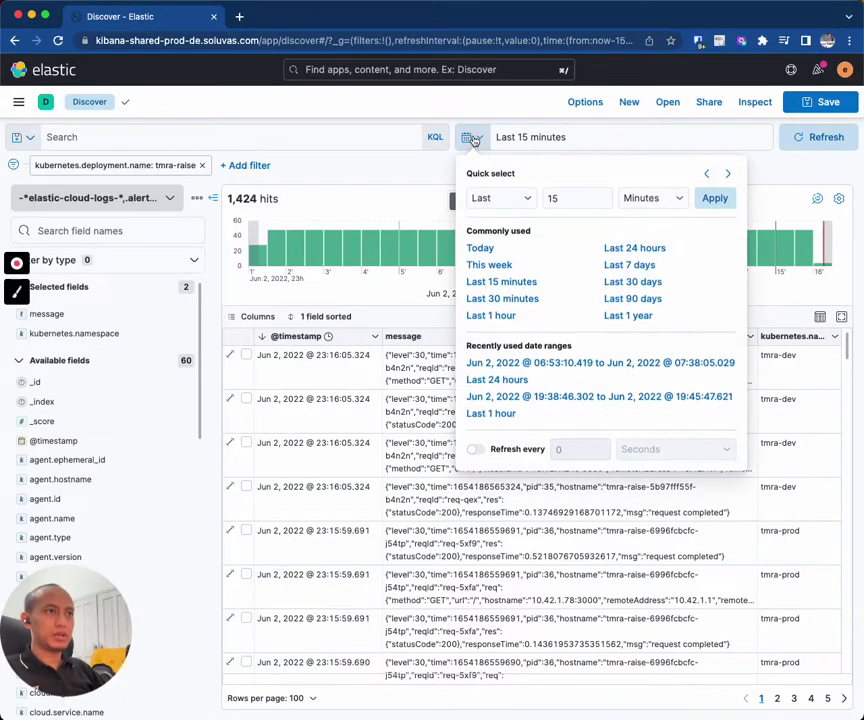
Turn on auto-refresh every 5 seconds.
{"action": "left_click", "coordinate": [476, 449]}
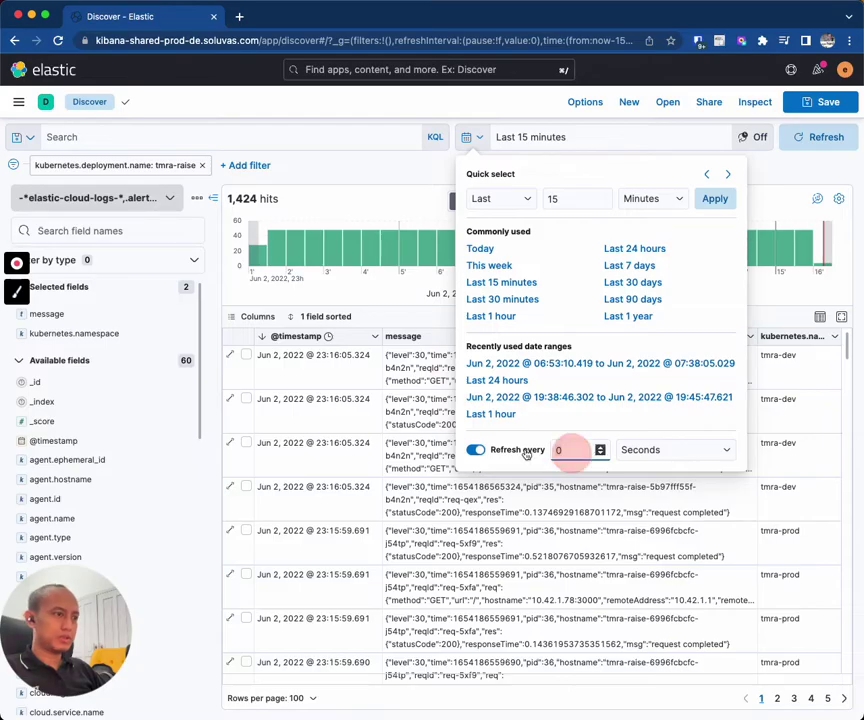
{"action": "double_click", "coordinate": [563, 450]}
{"action": "type", "text": "5"}
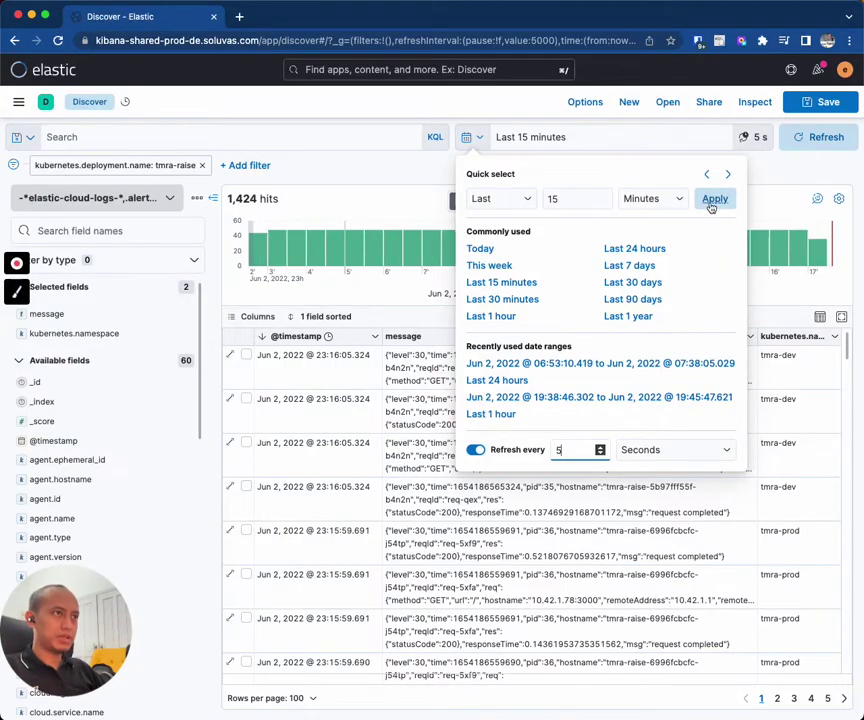
{"action": "left_click", "coordinate": [713, 199]}
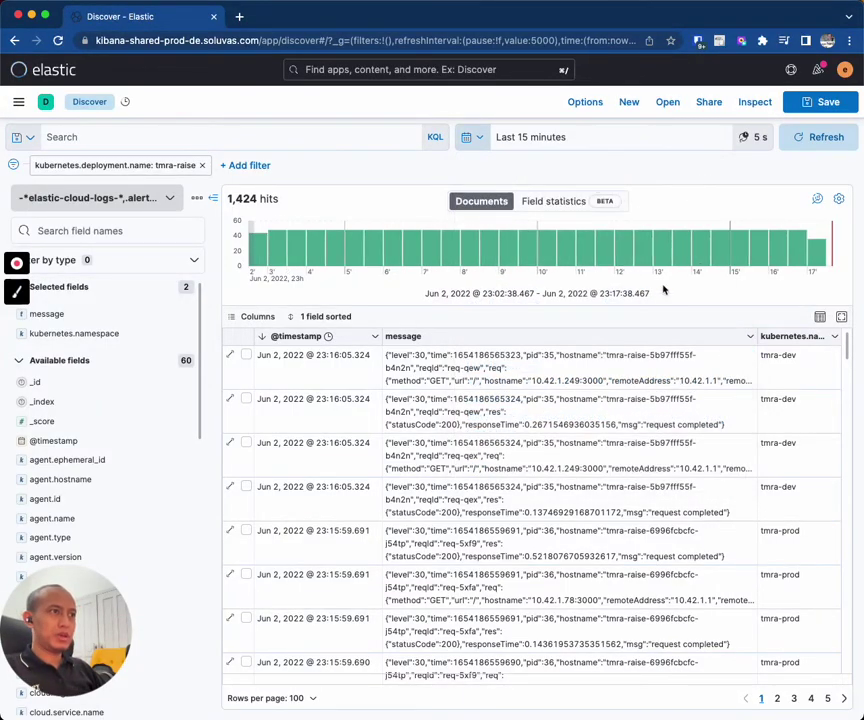
Check the start-time and quick time range options, leaving the range unchanged.
{"action": "left_click", "coordinate": [513, 142]}
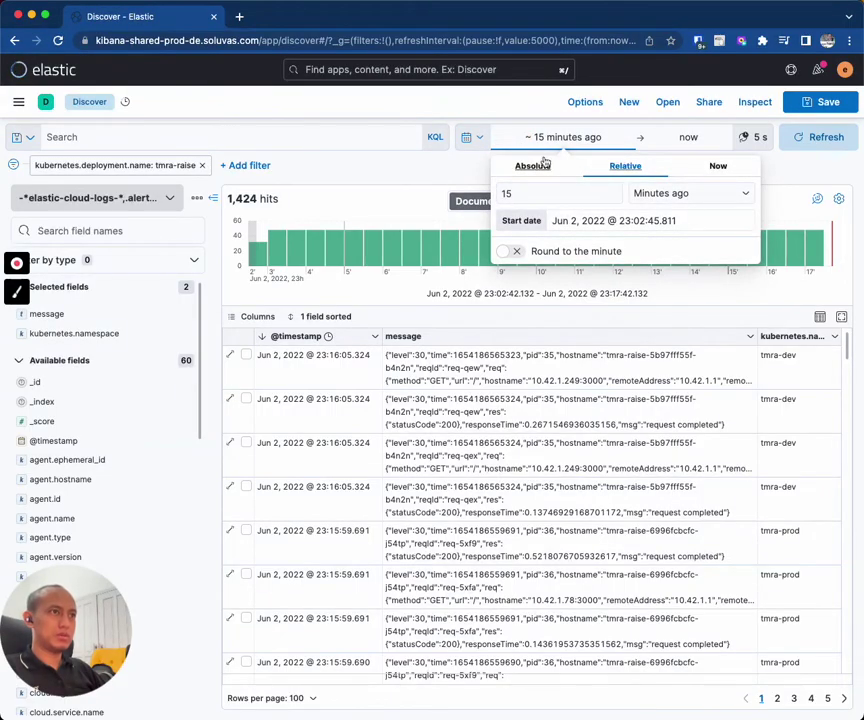
{"action": "left_click", "coordinate": [467, 197]}
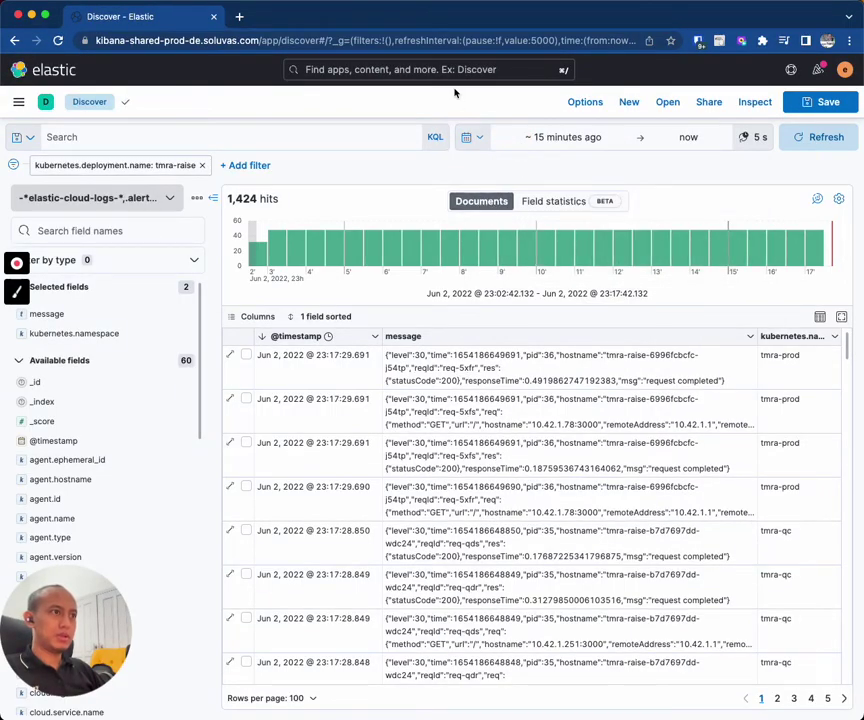
{"action": "left_click", "coordinate": [472, 135]}
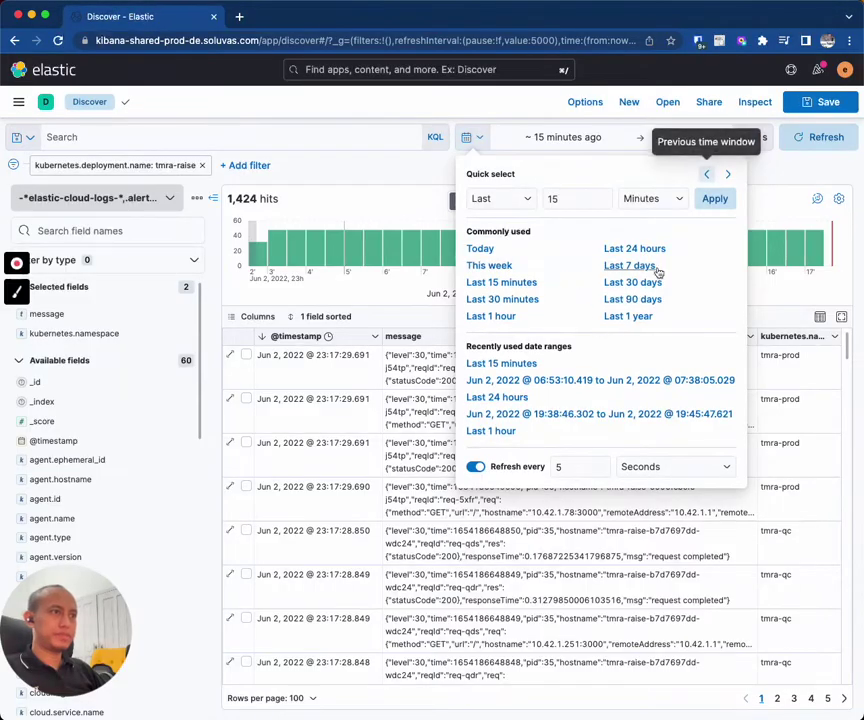
{"action": "left_click", "coordinate": [446, 186]}
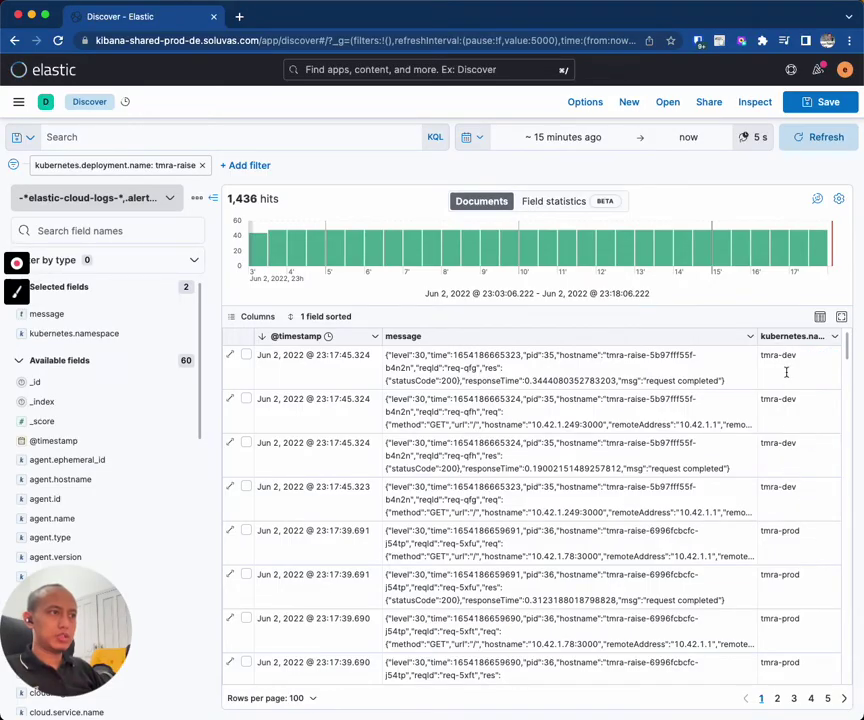
Filter for the tmra-staging namespace value from a table cell, leaving 356 hits.
{"action": "scroll", "coordinate": [797, 488], "scroll_direction": "down", "scroll_amount": 10}
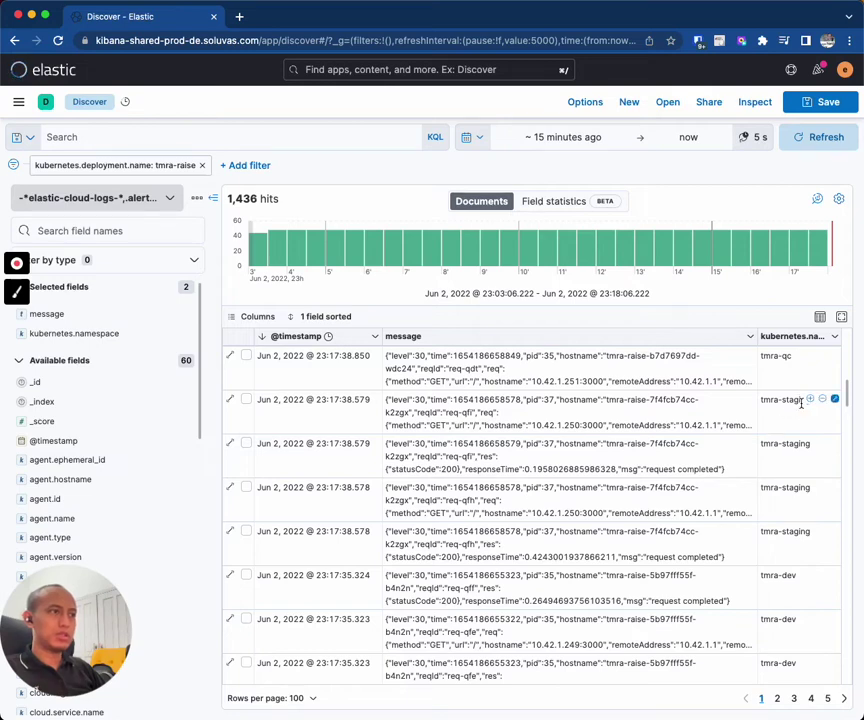
{"action": "scroll", "coordinate": [811, 400], "scroll_direction": "up", "scroll_amount": 5}
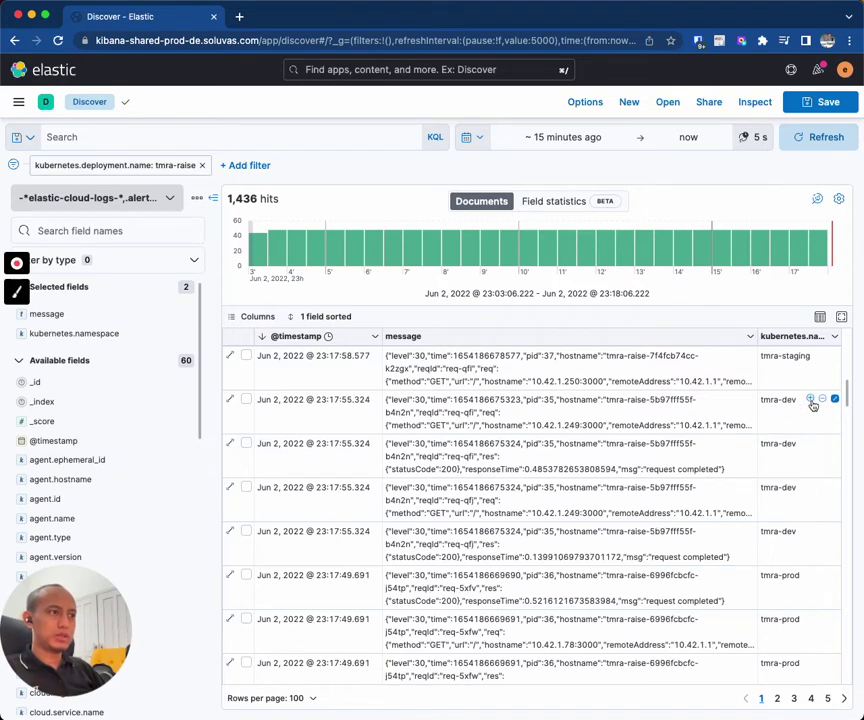
{"action": "left_click", "coordinate": [810, 358]}
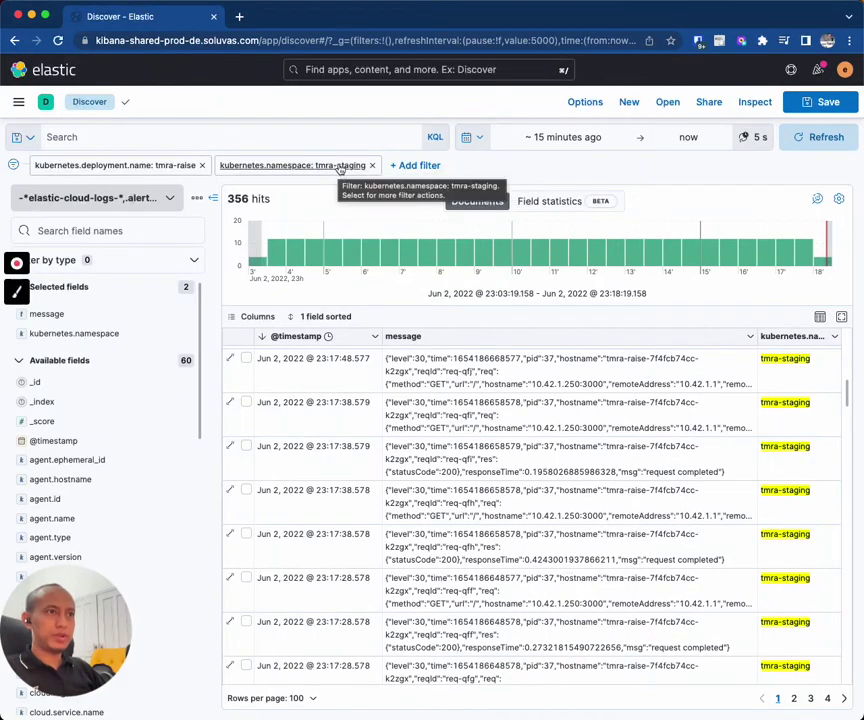
{"action": "scroll", "coordinate": [726, 420], "scroll_direction": "down", "scroll_amount": 3}
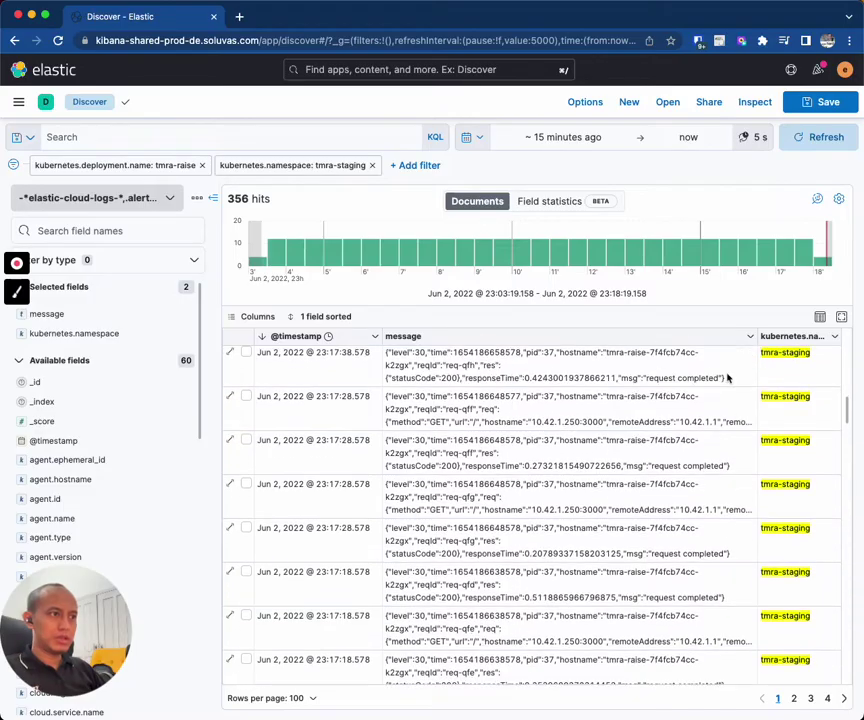
{"action": "scroll", "coordinate": [714, 420], "scroll_direction": "down", "scroll_amount": 5}
{"action": "scroll", "coordinate": [746, 428], "scroll_direction": "up", "scroll_amount": 8}
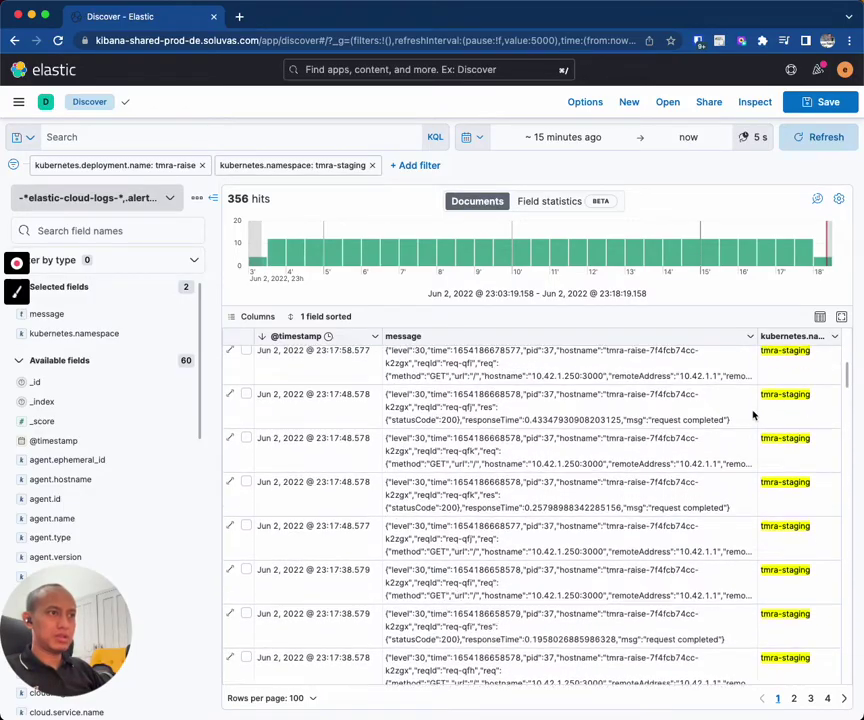
{"action": "scroll", "coordinate": [754, 415], "scroll_direction": "up", "scroll_amount": 3}
{"action": "scroll", "coordinate": [598, 470], "scroll_direction": "up", "scroll_amount": 4}
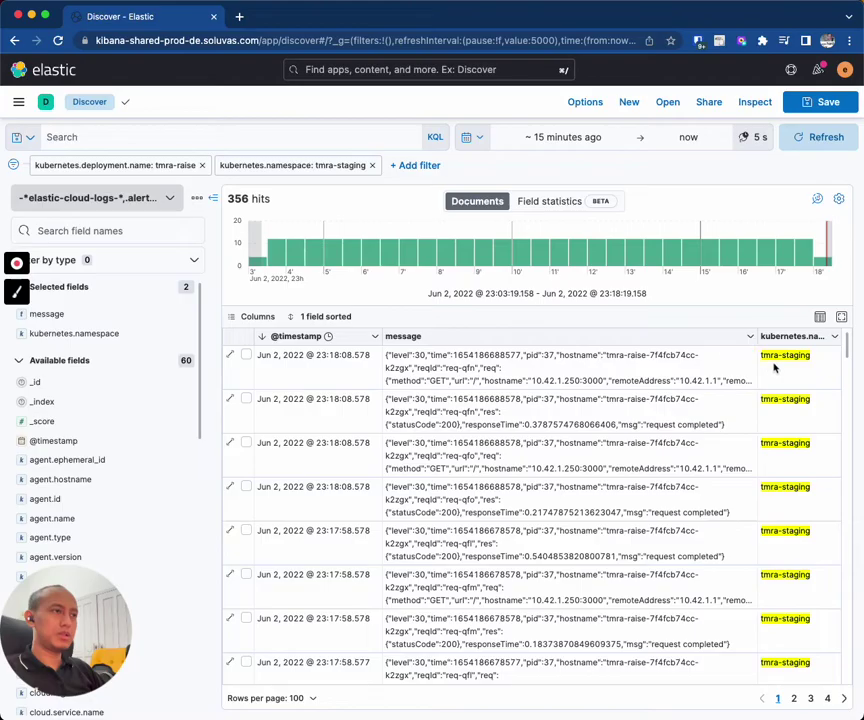
{"action": "left_click", "coordinate": [835, 338]}
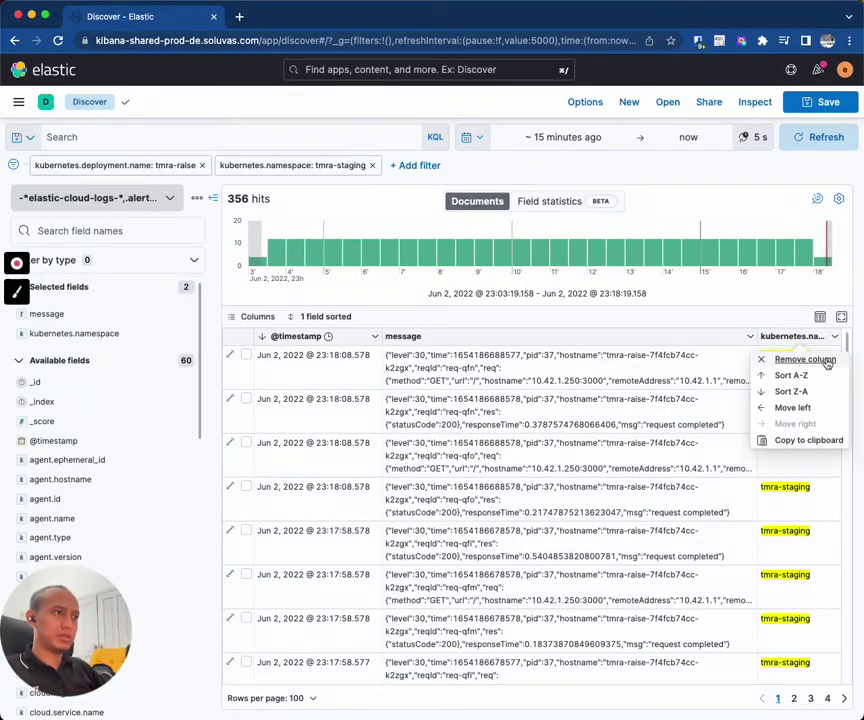
{"action": "left_click", "coordinate": [785, 361]}
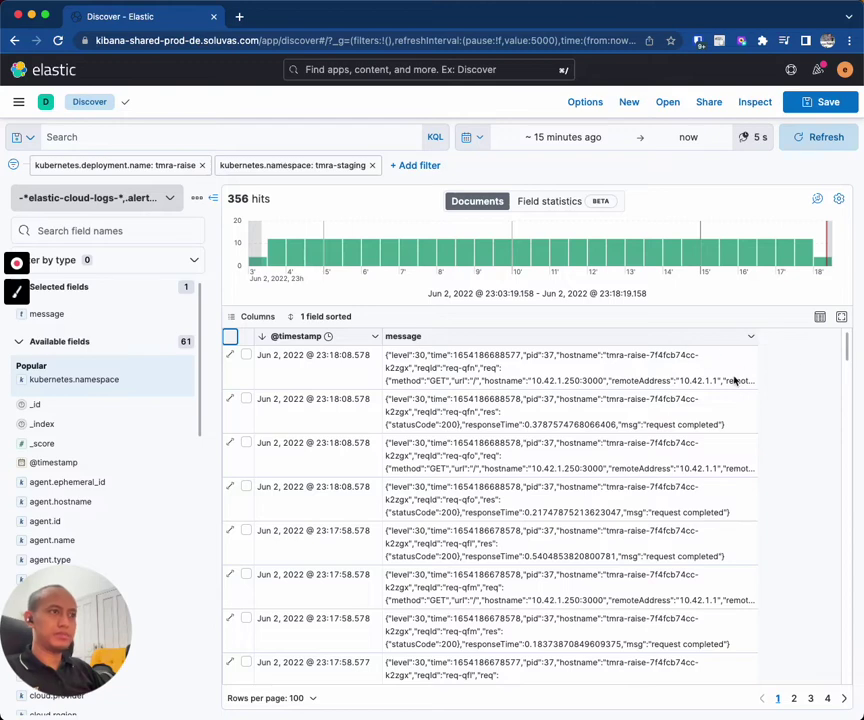
{"action": "scroll", "coordinate": [691, 420], "scroll_direction": "down", "scroll_amount": 3}
{"action": "scroll", "coordinate": [691, 420], "scroll_direction": "up", "scroll_amount": 3}
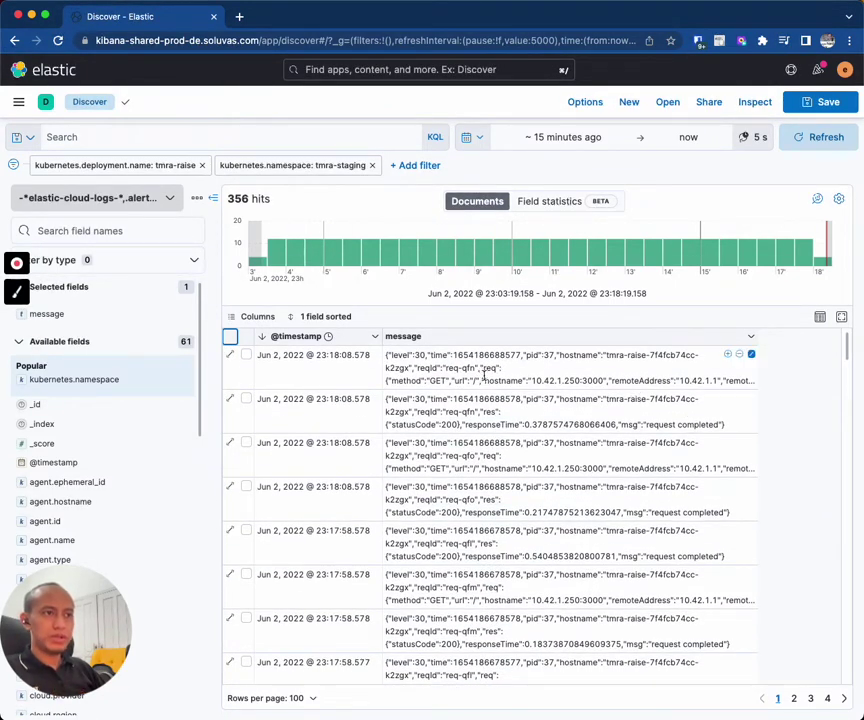
Search the staging logs for "completed", narrowing results to 178 hits.
{"action": "left_click", "coordinate": [178, 138]}
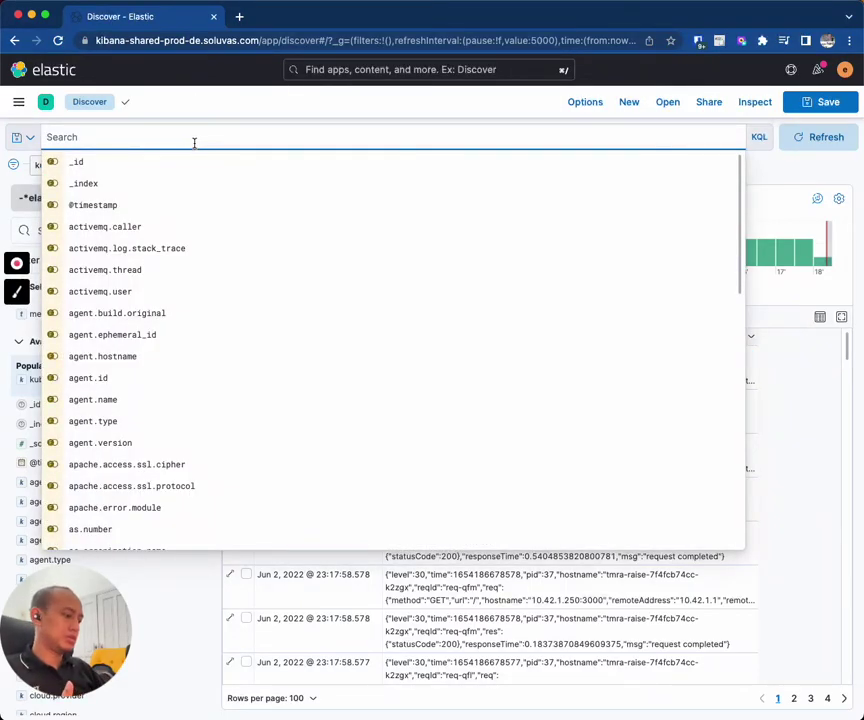
{"action": "type", "text": "\"completed\""}
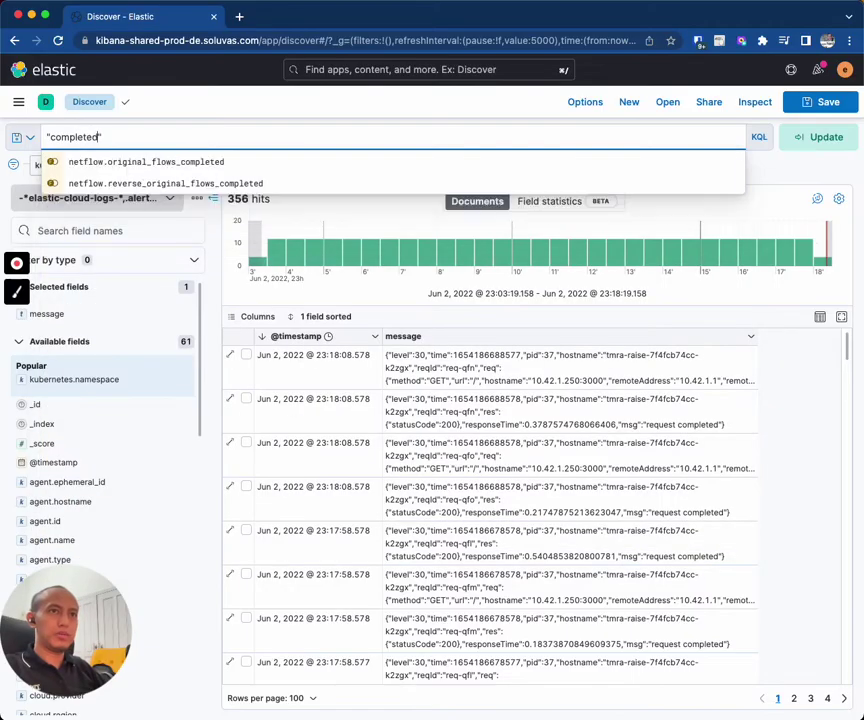
{"action": "key", "text": "Return"}
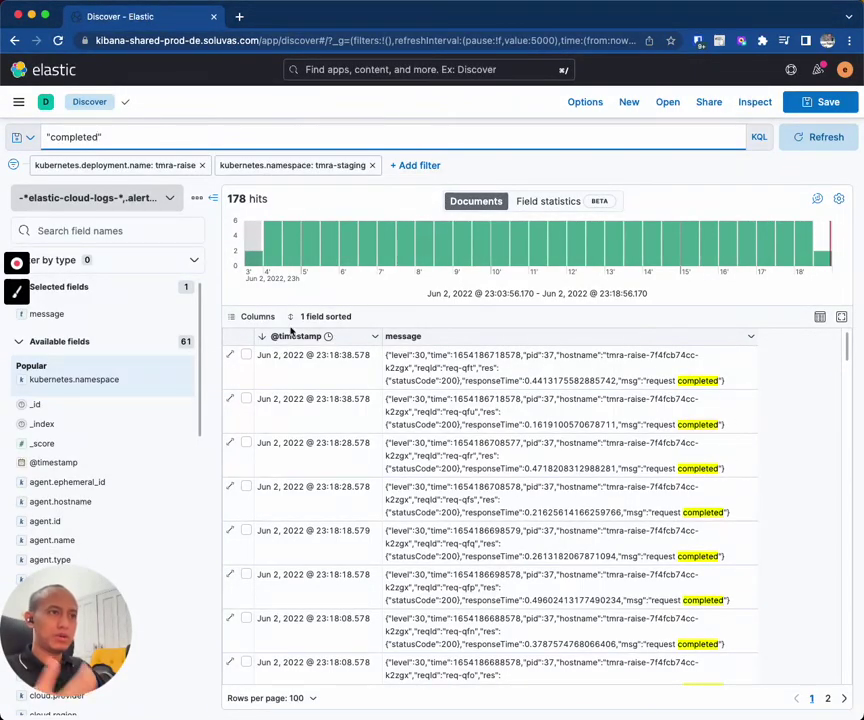
{"action": "scroll", "coordinate": [535, 440], "scroll_direction": "down", "scroll_amount": 3}
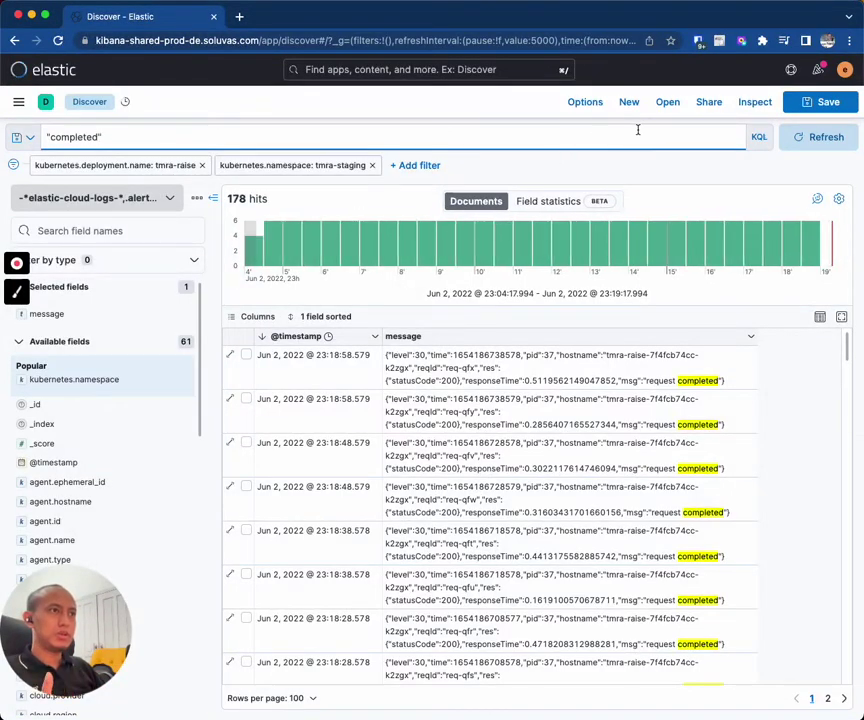
{"action": "left_click", "coordinate": [803, 108]}
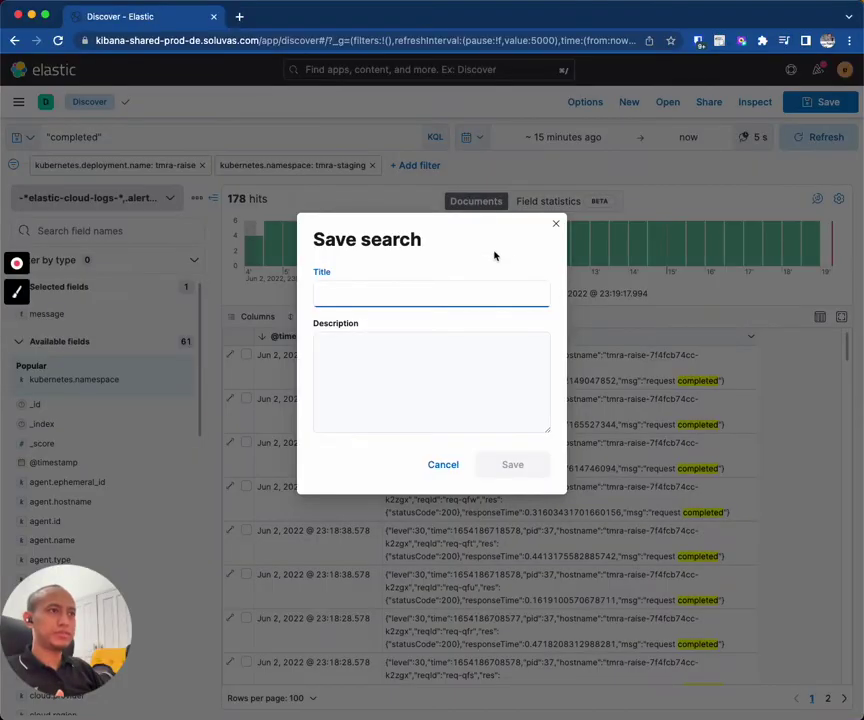
Close the Save search dialog unsaved and bring up the saved searches list.
{"action": "left_click", "coordinate": [555, 225]}
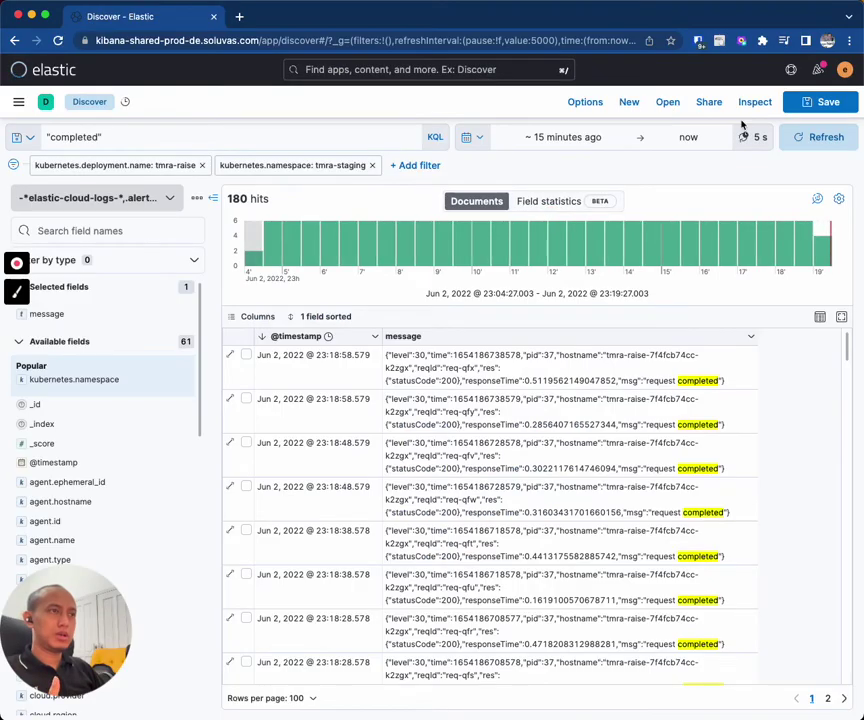
{"action": "left_click", "coordinate": [667, 103]}
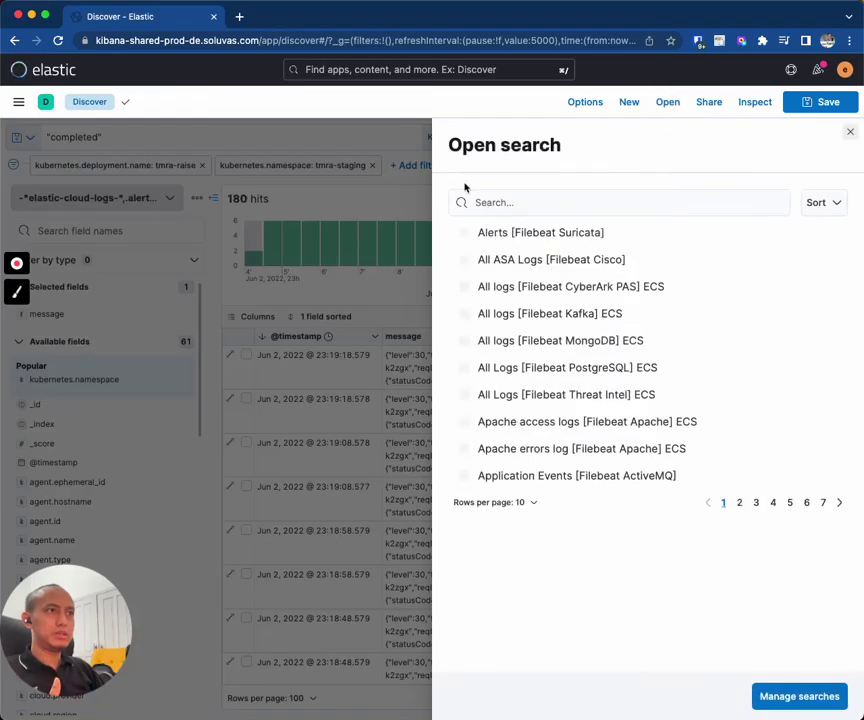
Filter the saved searches by 'tmr' and load 'tmra-raise [staging]', clearing the 'completed' query.
{"action": "left_click", "coordinate": [539, 201]}
{"action": "type", "text": "tmra"}
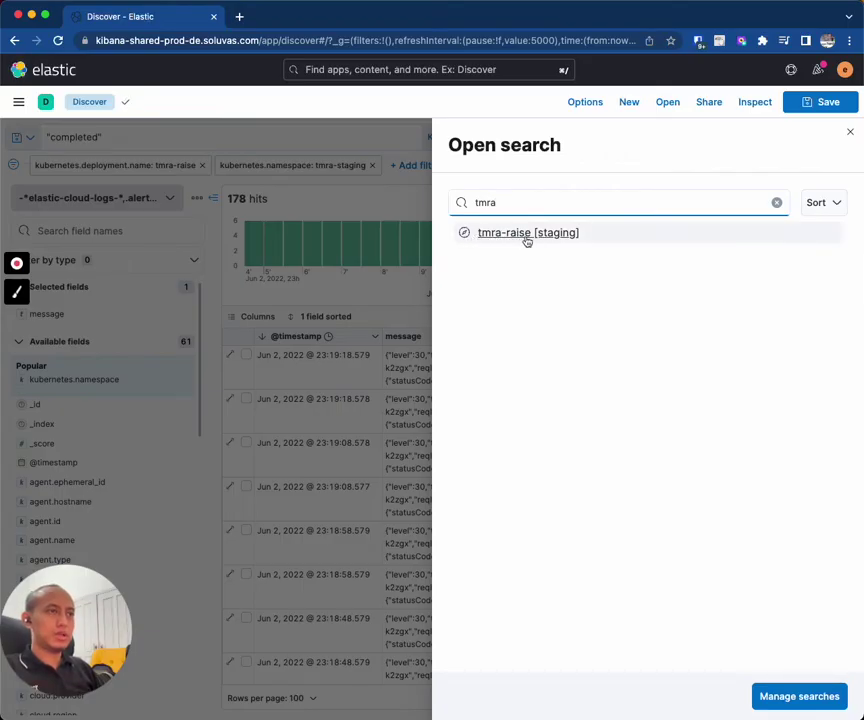
{"action": "left_click", "coordinate": [524, 240]}
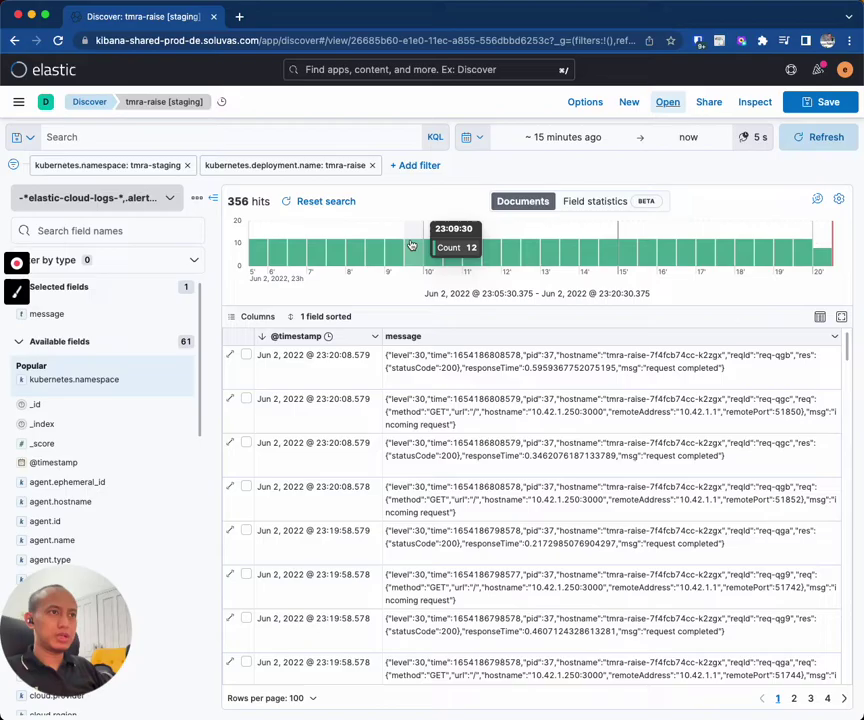
{"action": "left_click", "coordinate": [472, 137]}
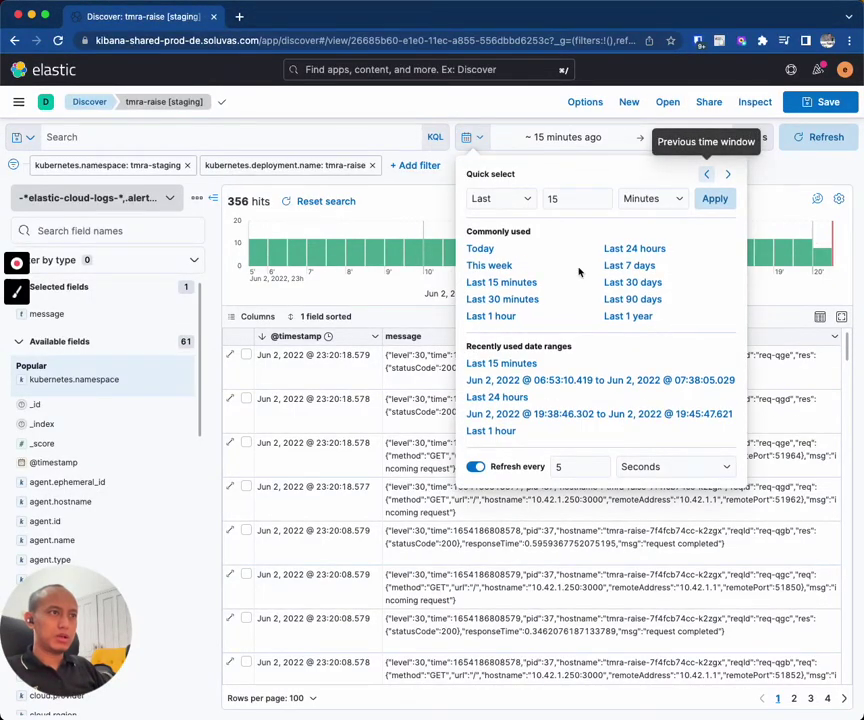
Switch the time range to Last 24 hours, expanding results to 35,185 hits.
{"action": "left_click", "coordinate": [612, 248]}
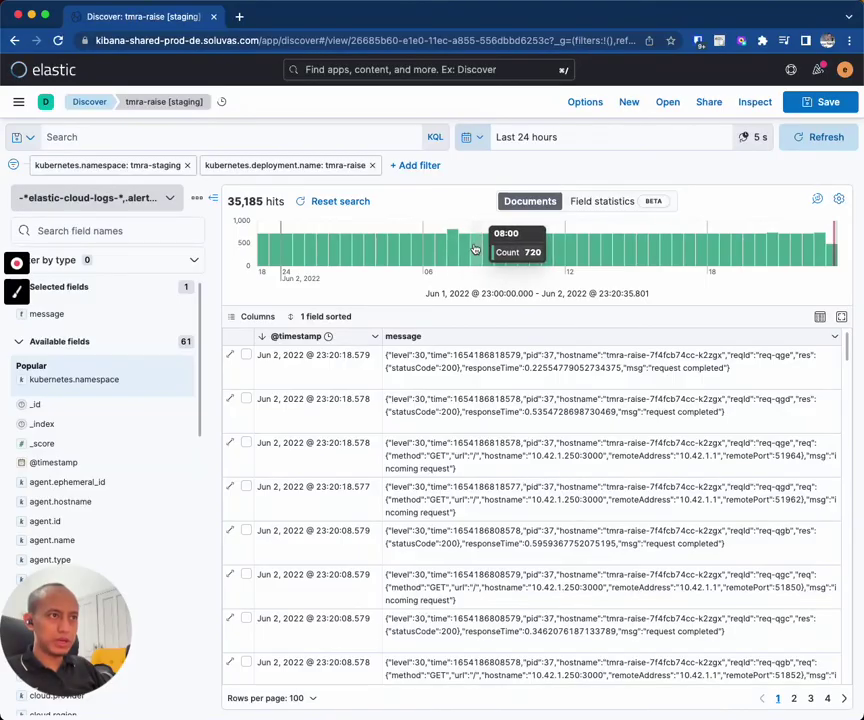
Zoom the histogram to about 06:50–07:41, then to 06:59–07:02 on Jun 2, 2022.
{"action": "left_click_drag", "start_coordinate": [444, 251], "coordinate": [463, 252]}
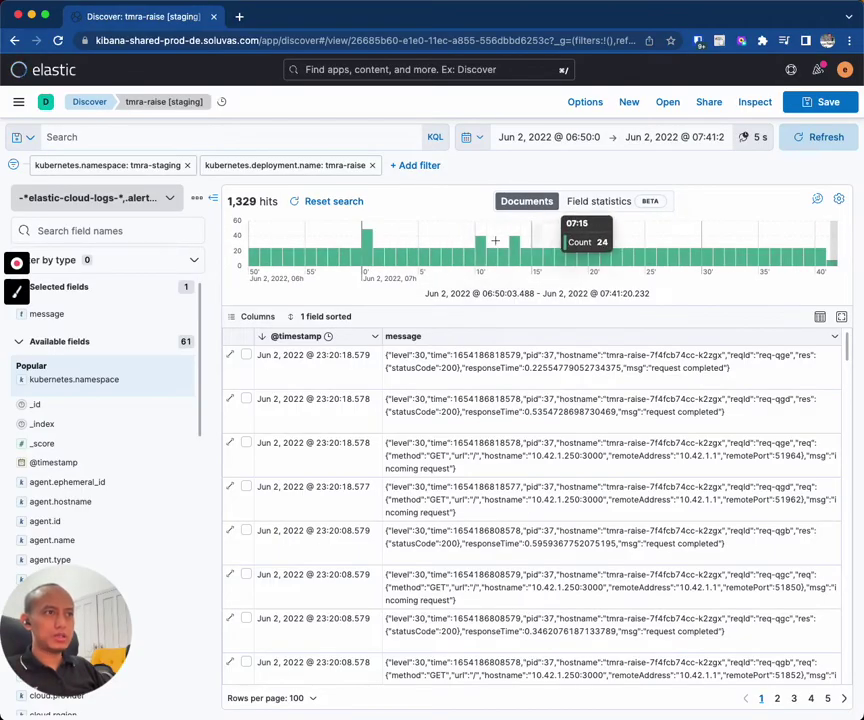
{"action": "left_click_drag", "start_coordinate": [352, 244], "coordinate": [386, 244]}
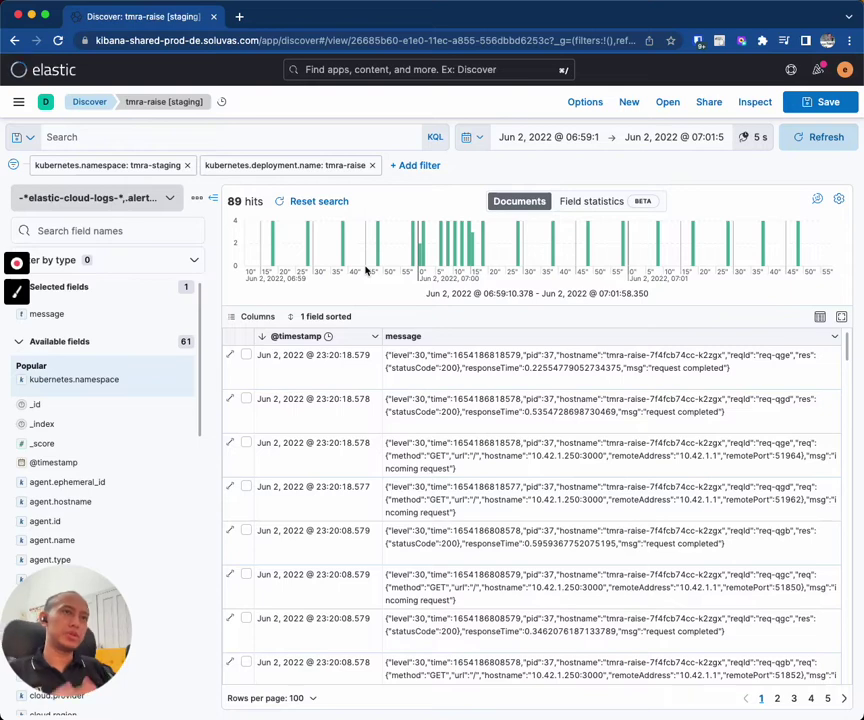